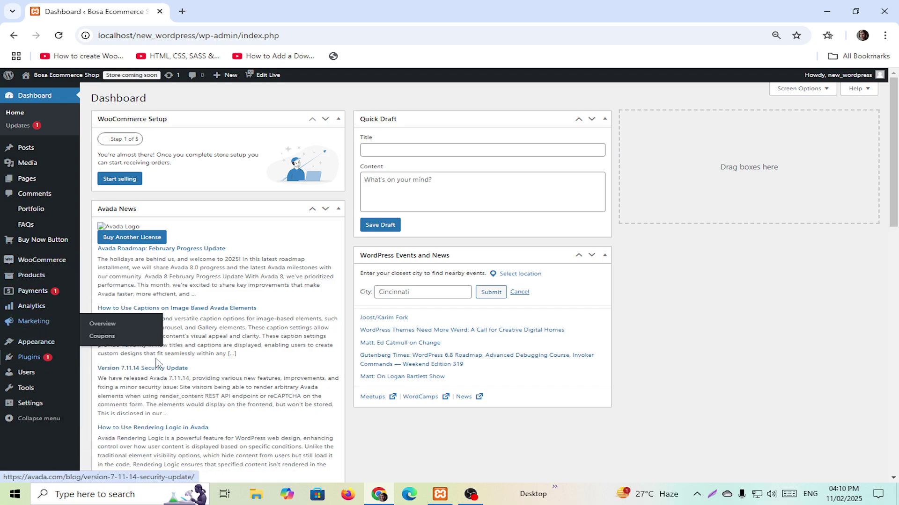
Step: Search the plugin directory for "fox currency" to add a new plugin
mouse_move(41, 360)
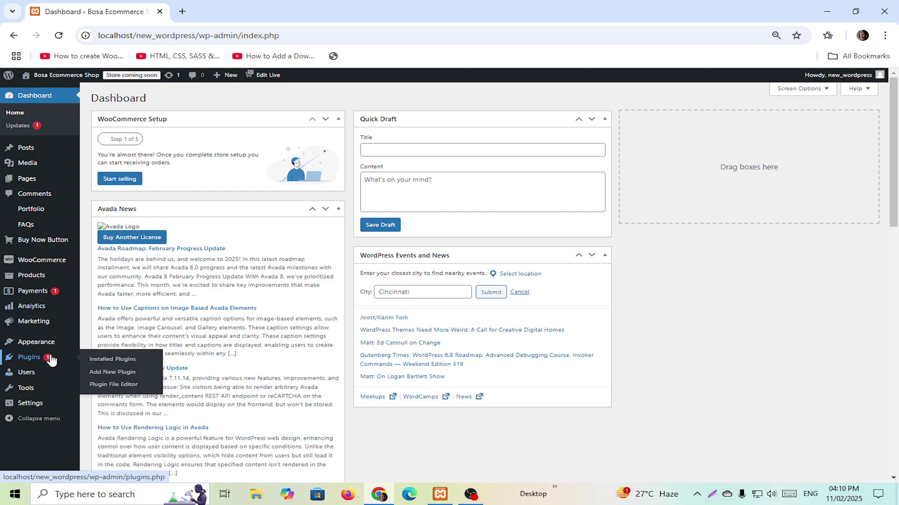
click(107, 375)
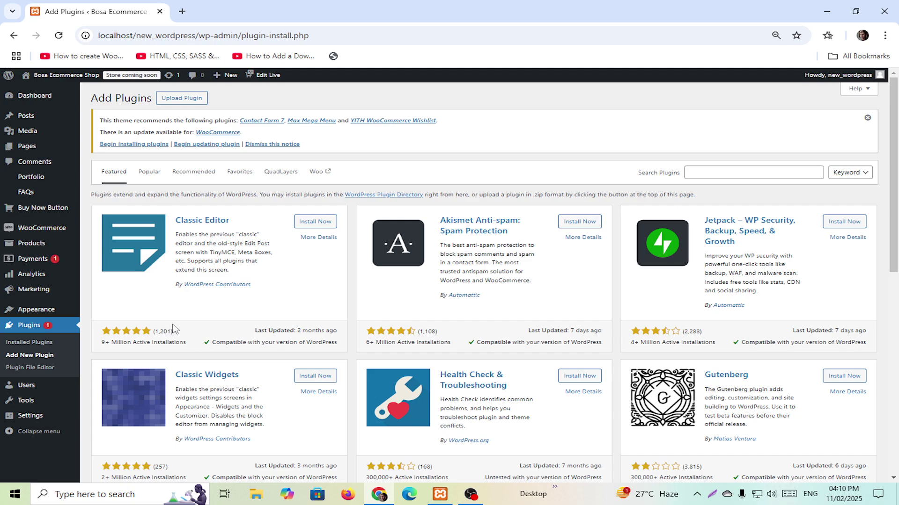
click(713, 172)
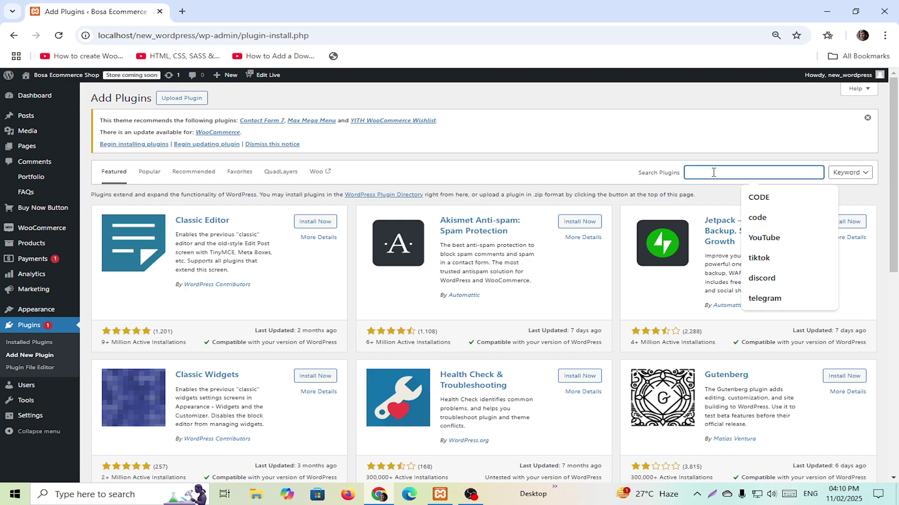
text(fox currenc)
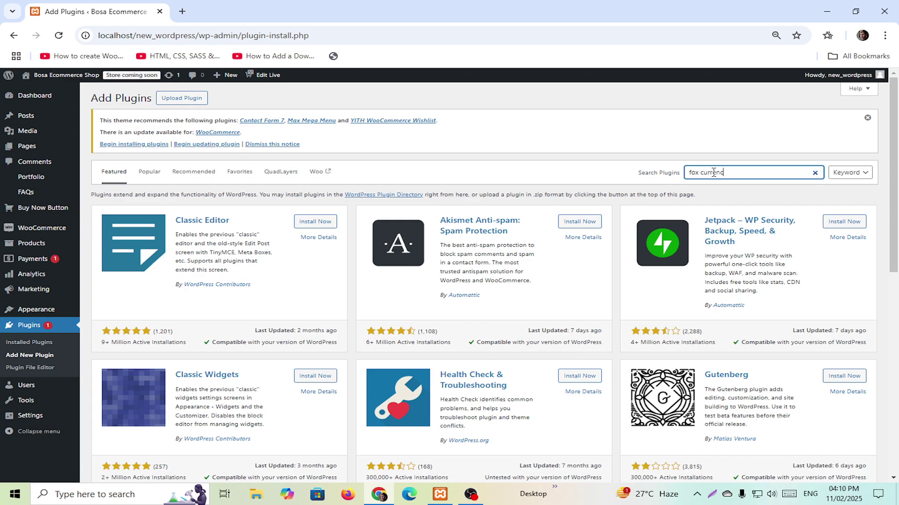
text(y)
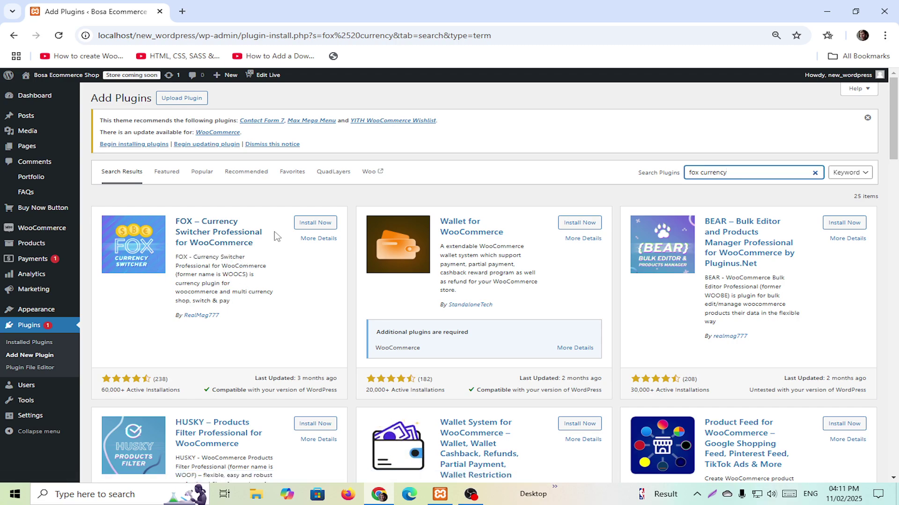
Step: Install and activate the FOX – Currency Switcher Professional for WooCommerce plugin
click(304, 225)
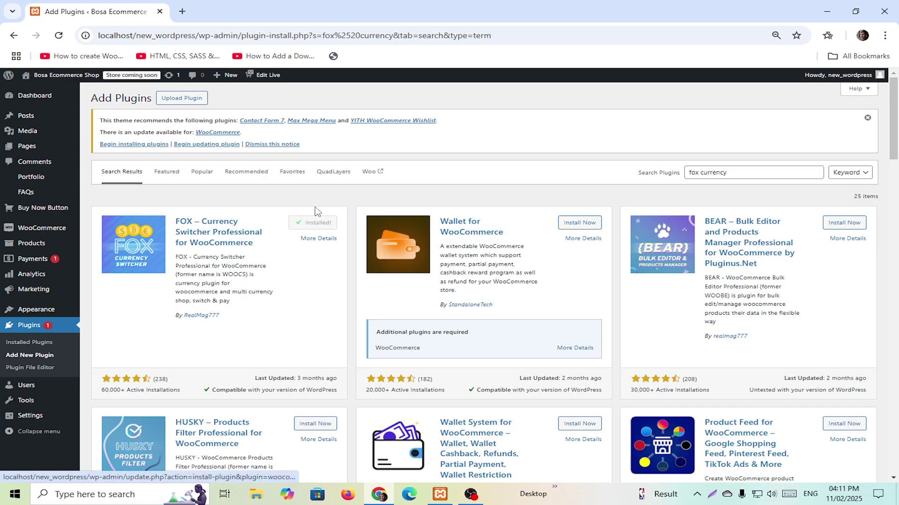
click(318, 225)
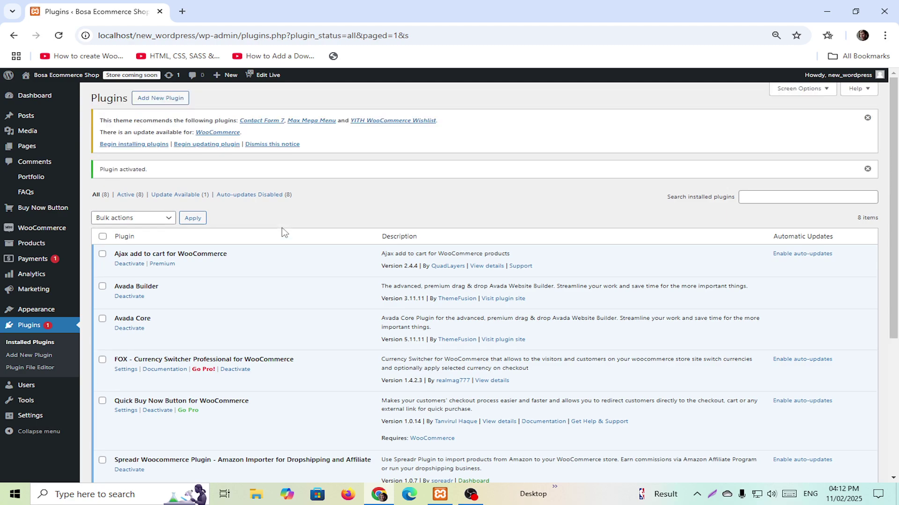
scroll(285, 232, down, 2)
scroll(144, 149, up, 3)
Step: Open the Bosa Ecommerce Shop storefront in a new tab and inspect its side currency switcher
mouse_move(56, 76)
right_click(63, 93)
click(79, 104)
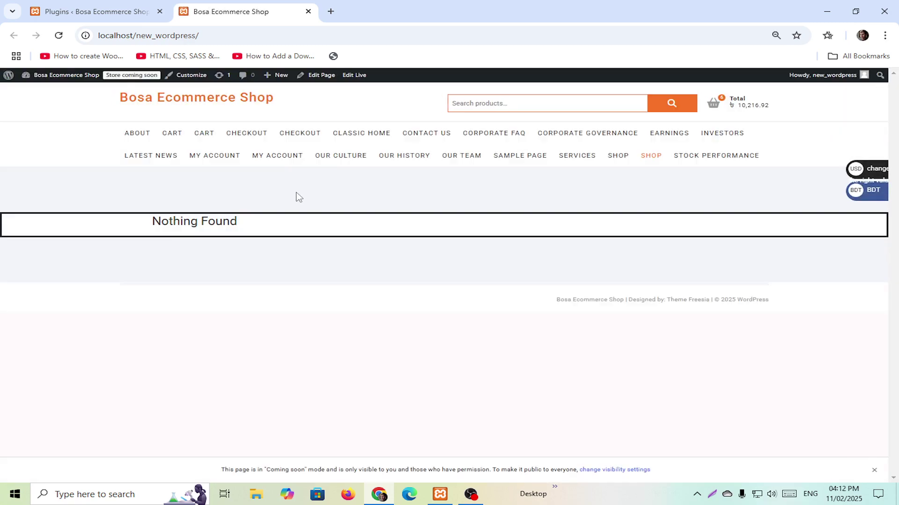
click(107, 35)
click(254, 178)
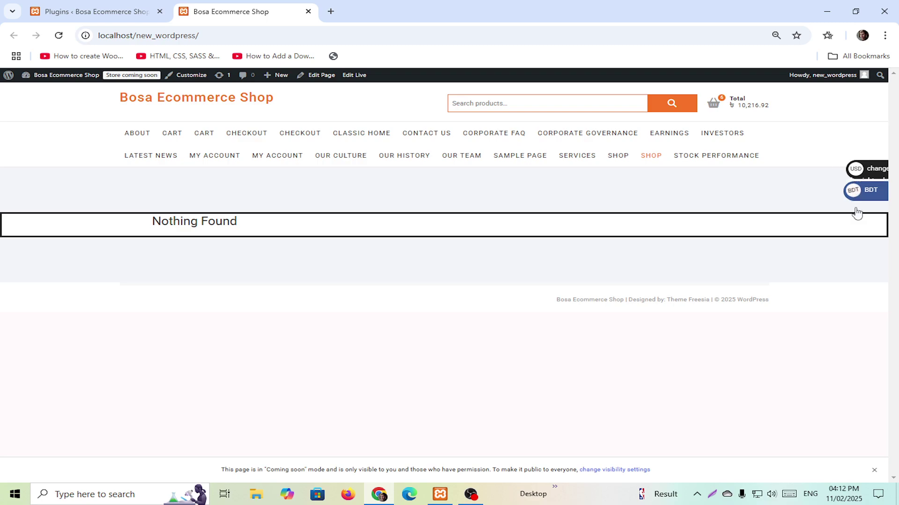
Step: Return to the site administration and open the Currency section of the WooCommerce settings
click(103, 12)
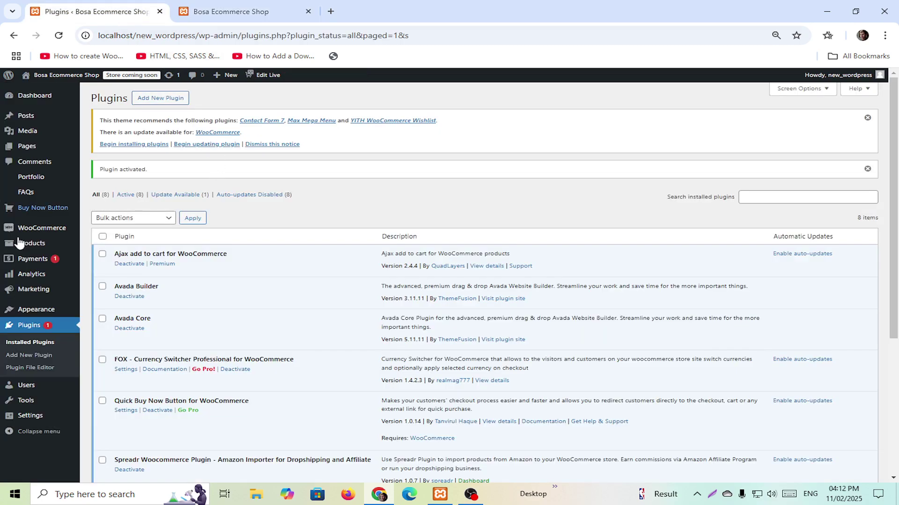
mouse_move(52, 230)
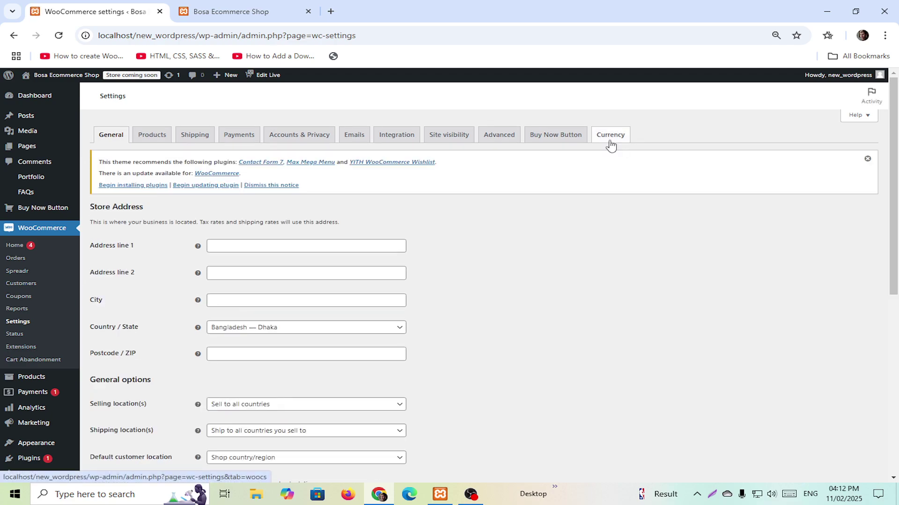
click(610, 141)
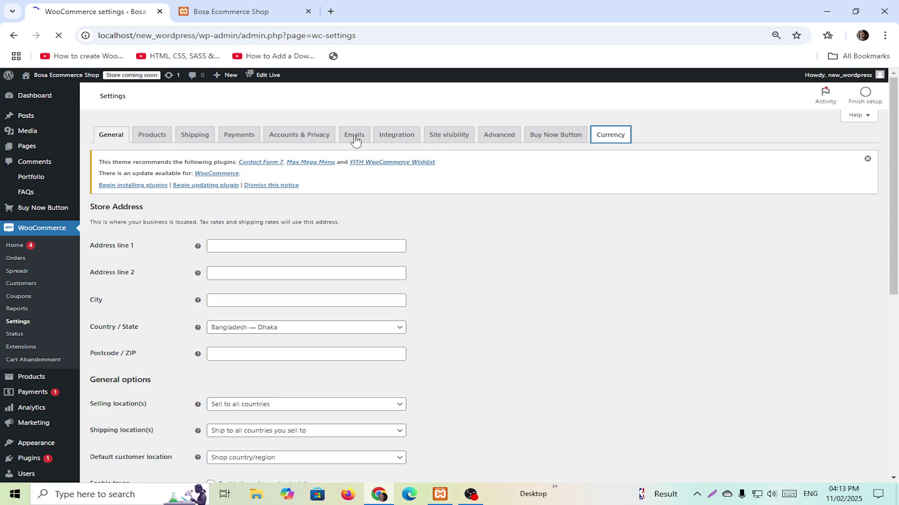
click(201, 13)
click(114, 10)
click(219, 11)
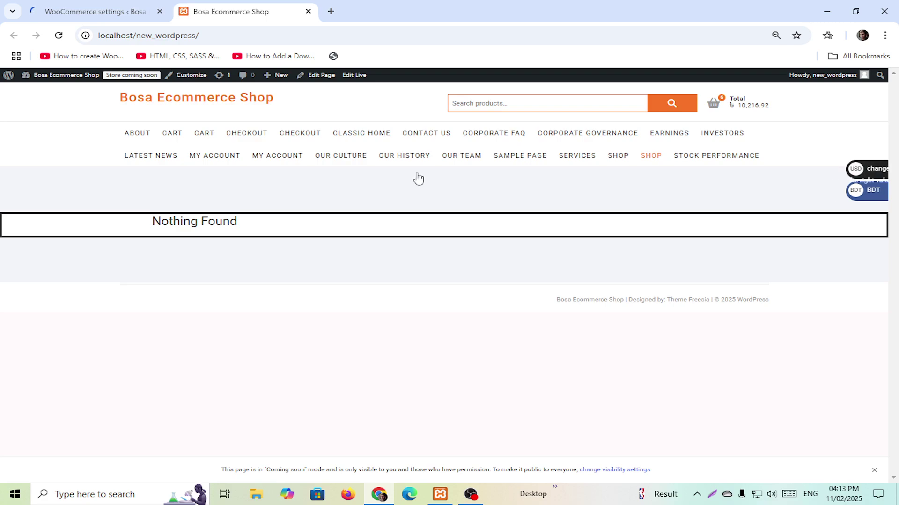
click(154, 19)
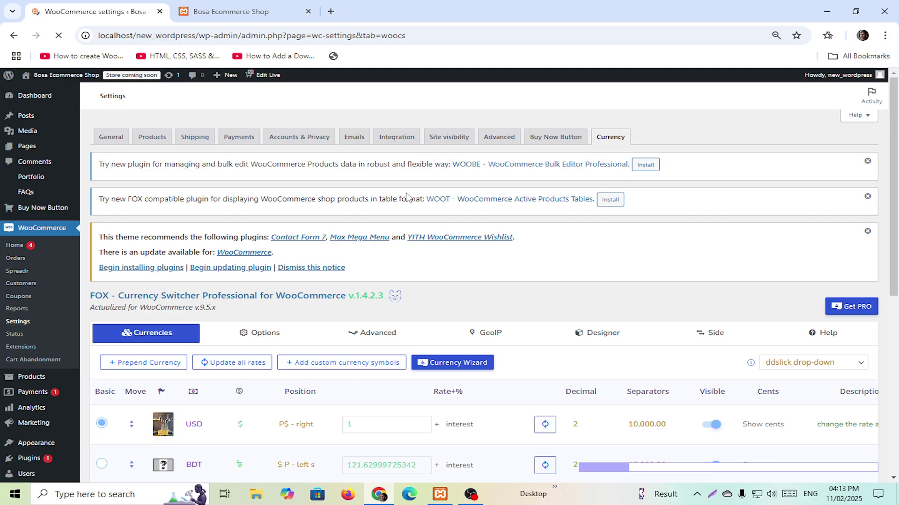
Step: Try to append another currency below USD and BDT, and decline the offer to visit the premium plugin page
scroll(433, 220, down, 3)
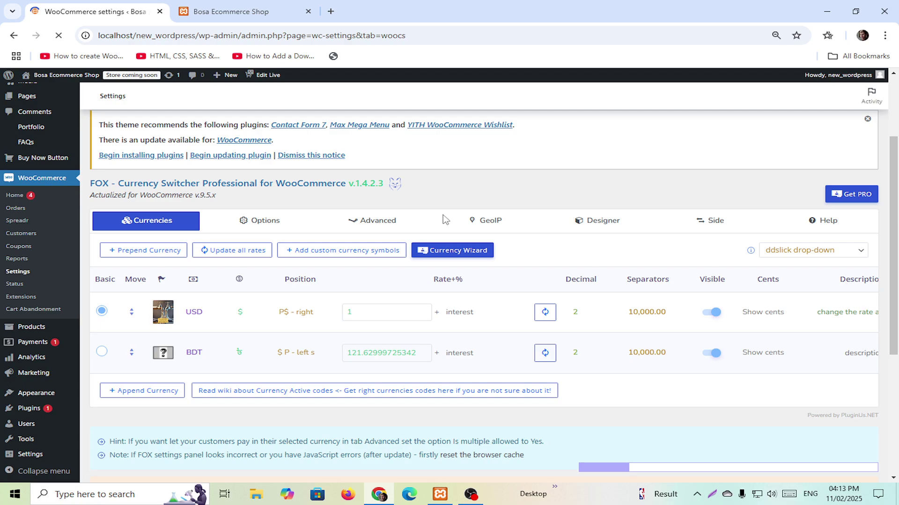
scroll(444, 220, down, 2)
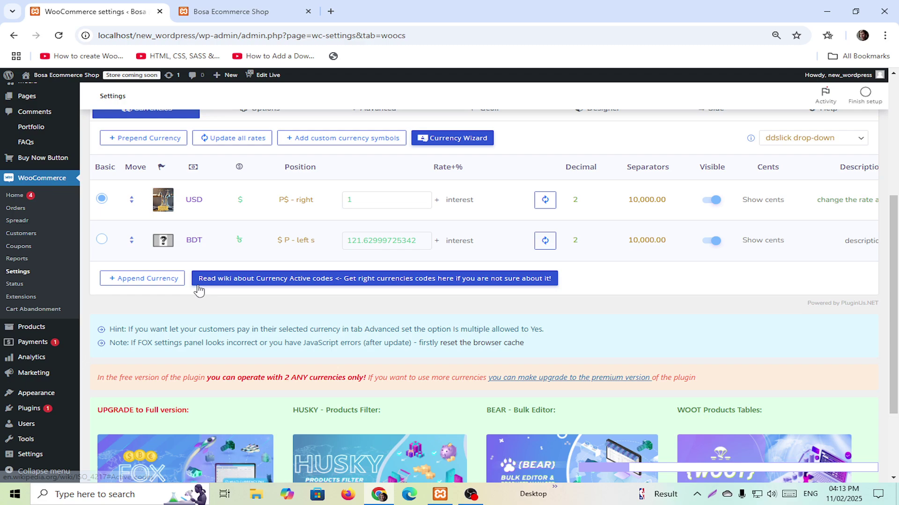
click(134, 285)
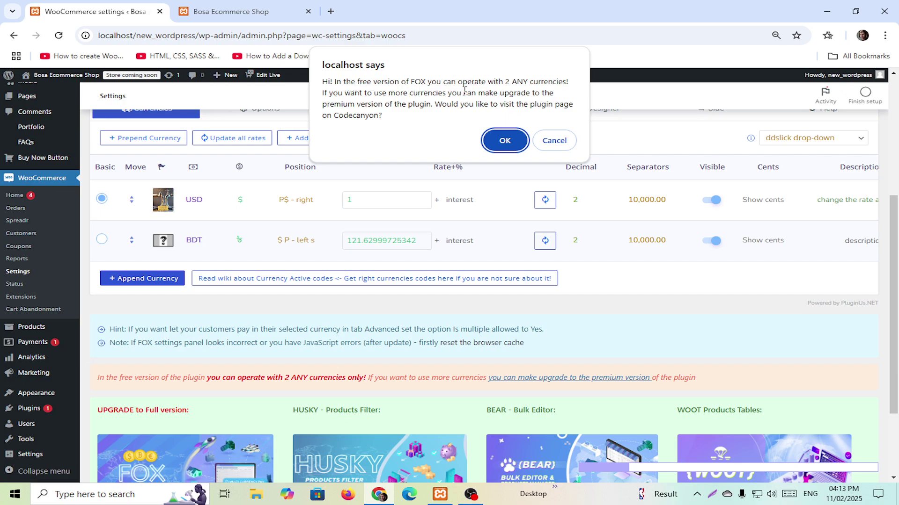
double_click(506, 82)
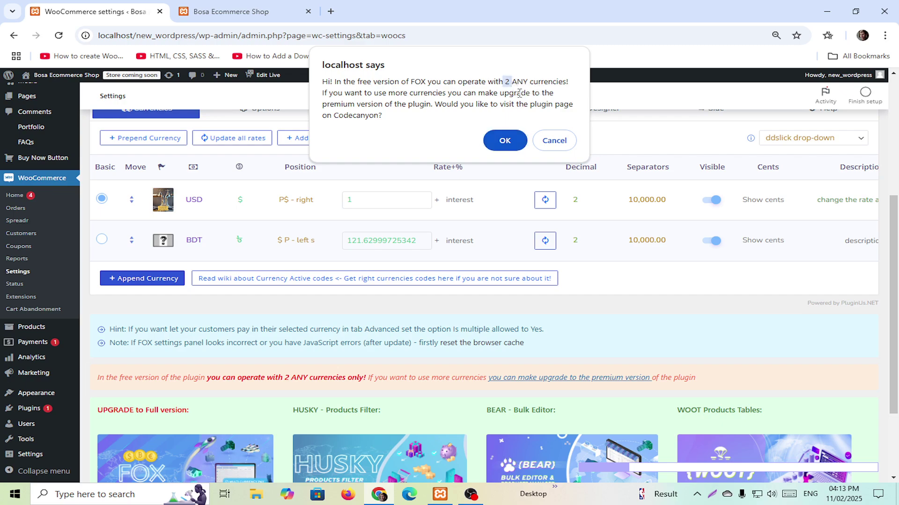
click(544, 142)
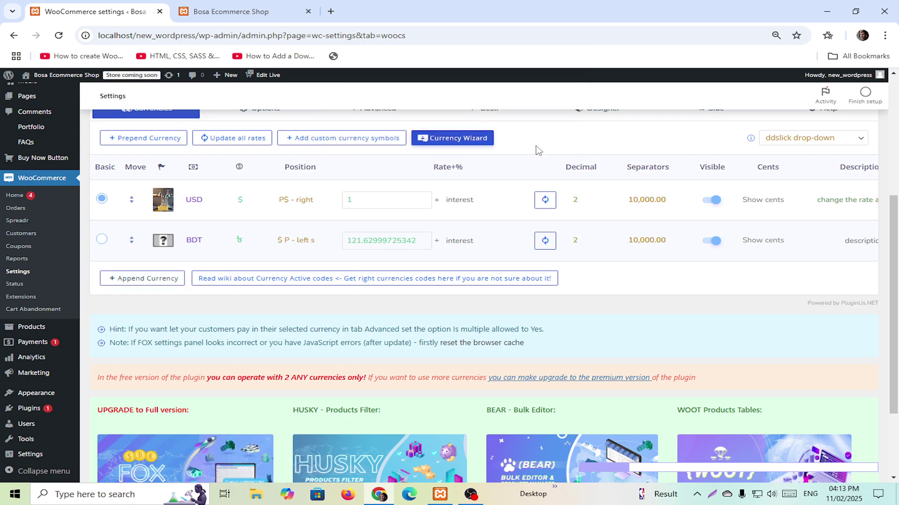
Step: Review the FOX currency list and compare it with the side currency switcher on the storefront
scroll(527, 330, up, 5)
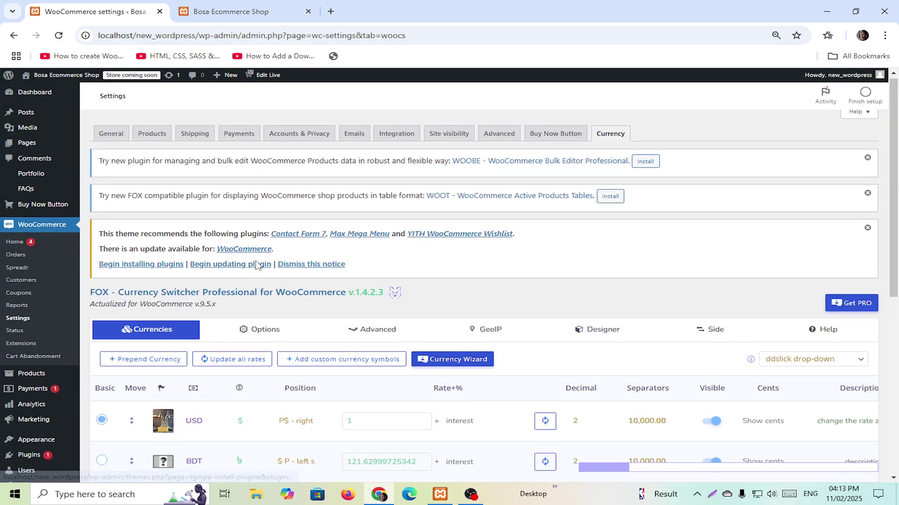
scroll(260, 265, down, 2)
scroll(260, 265, down, 1)
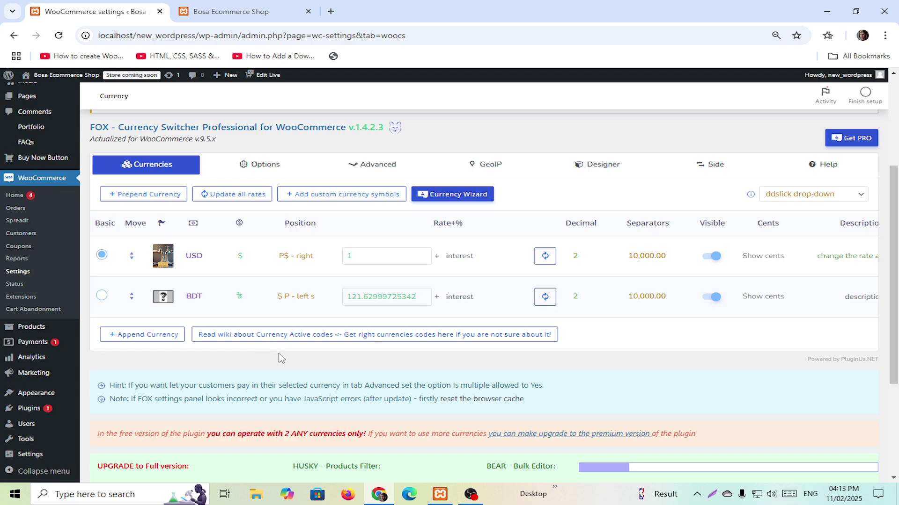
scroll(291, 344, up, 1)
scroll(525, 341, up, 1)
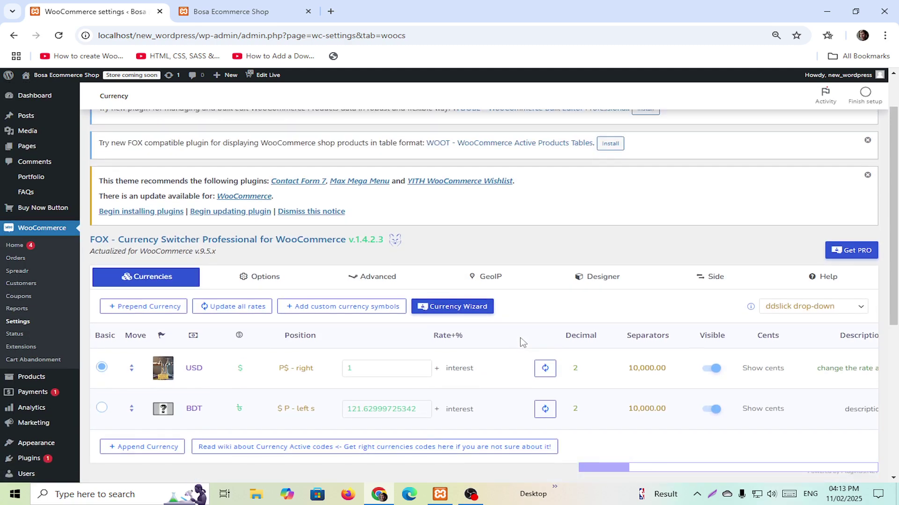
scroll(523, 342, down, 1)
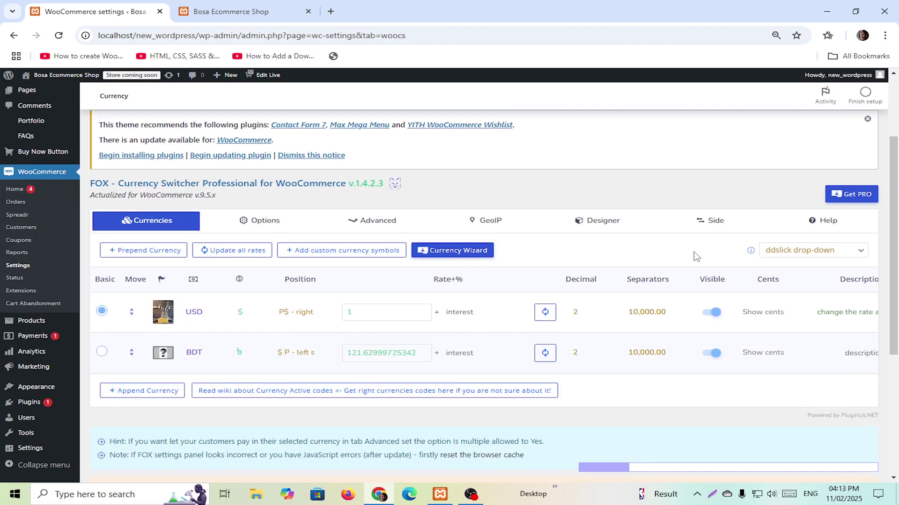
click(231, 11)
mouse_move(865, 182)
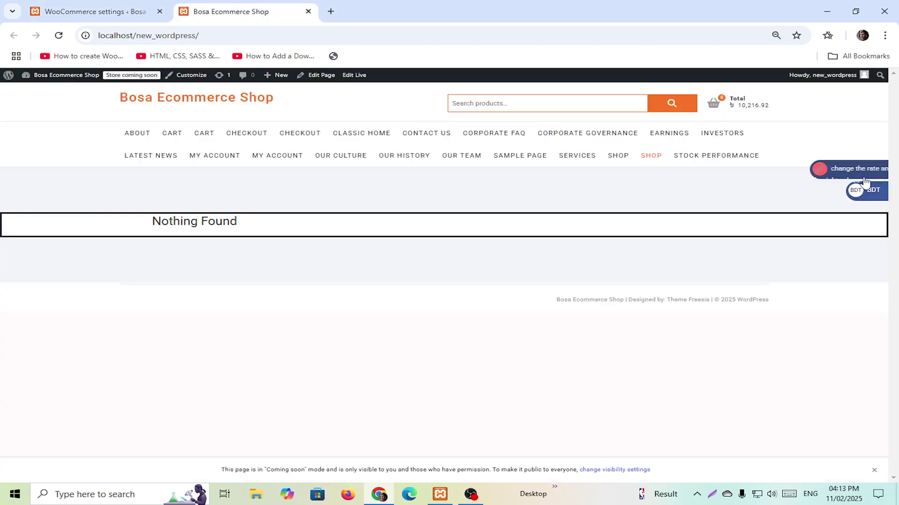
click(110, 17)
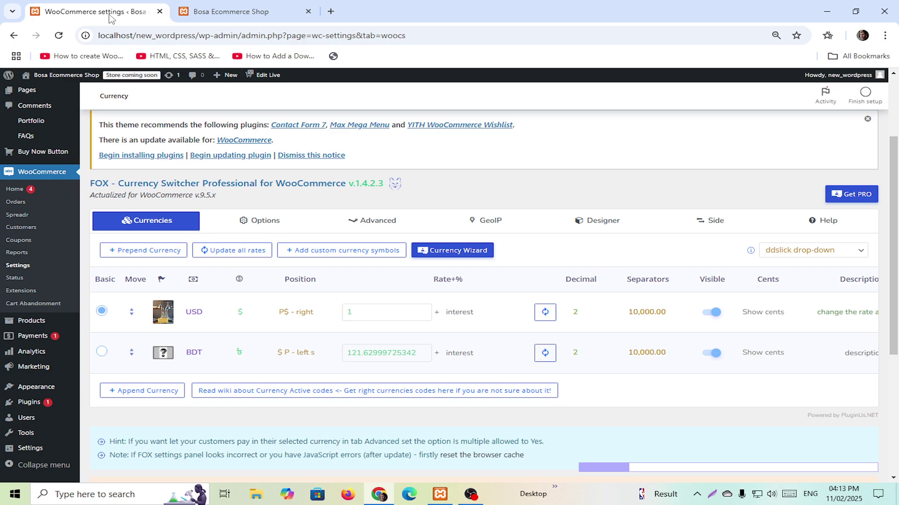
Step: Set the side switcher's skin to Classic blocks and save the changes
click(712, 221)
scroll(366, 279, down, 1)
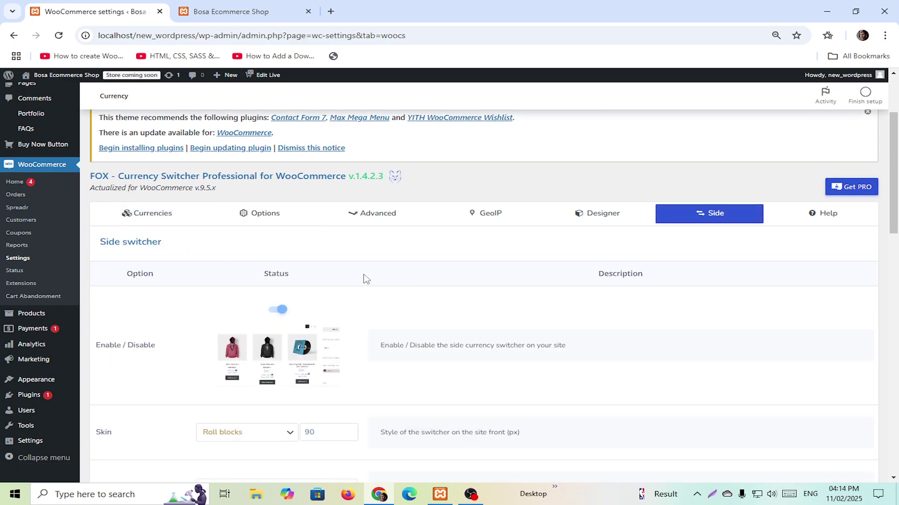
scroll(366, 278, down, 3)
click(225, 268)
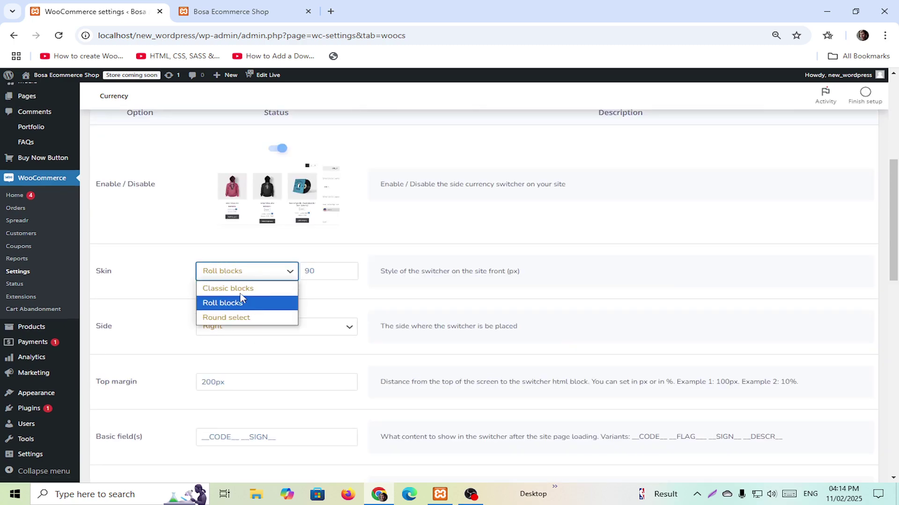
click(208, 288)
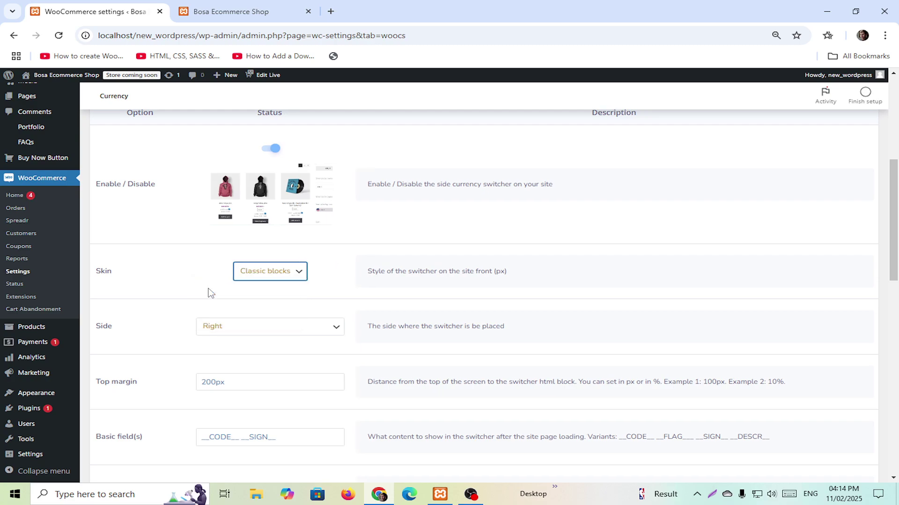
scroll(459, 261, down, 12)
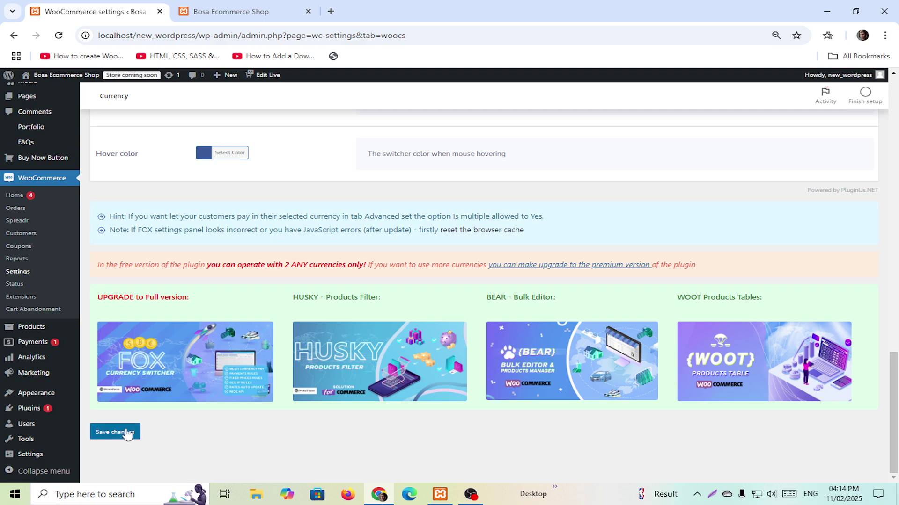
click(127, 433)
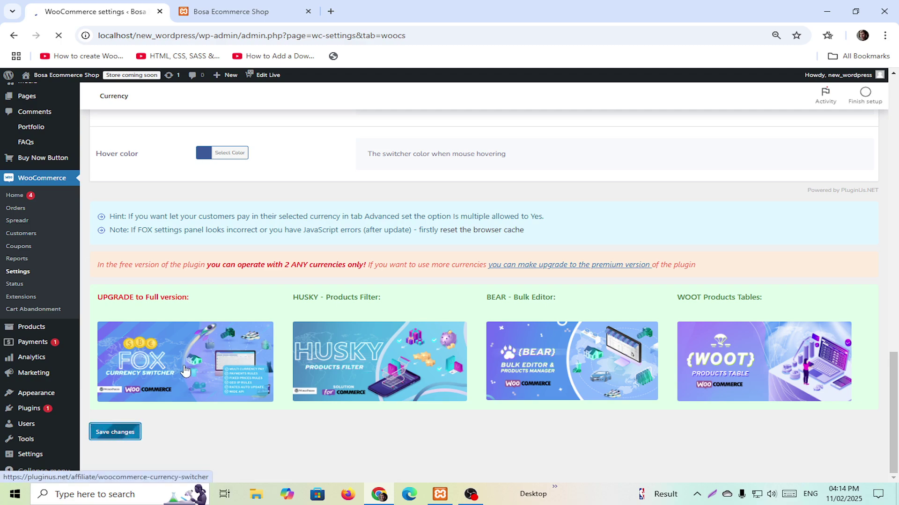
Step: Reload the storefront to check the side currency switcher's new skin, and return to the currency settings
click(239, 14)
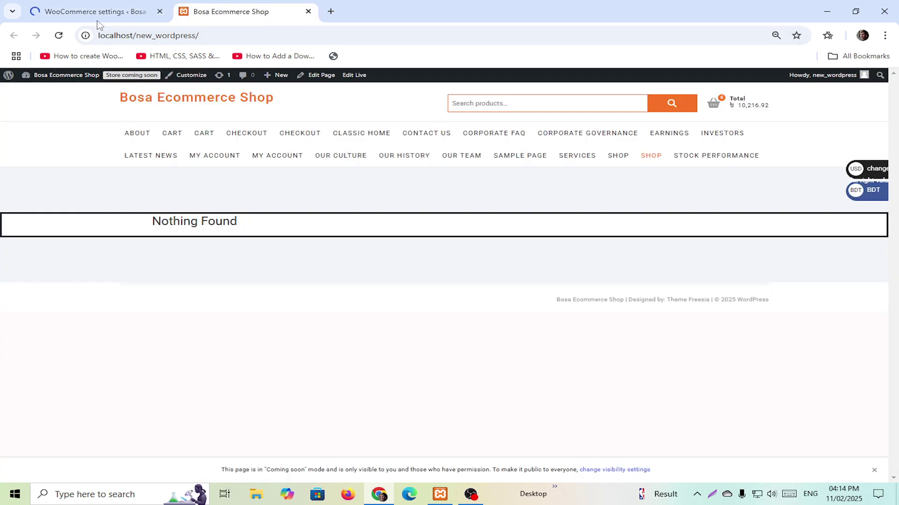
click(100, 14)
click(239, 12)
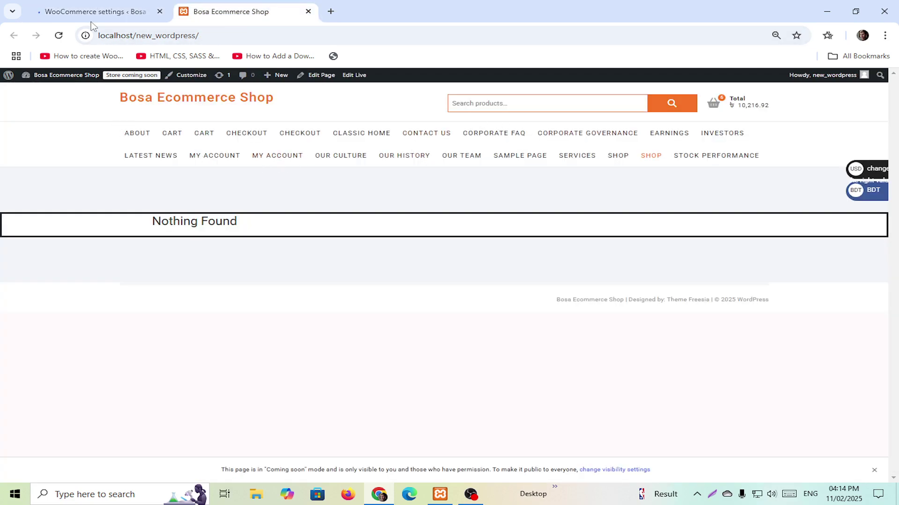
click(114, 11)
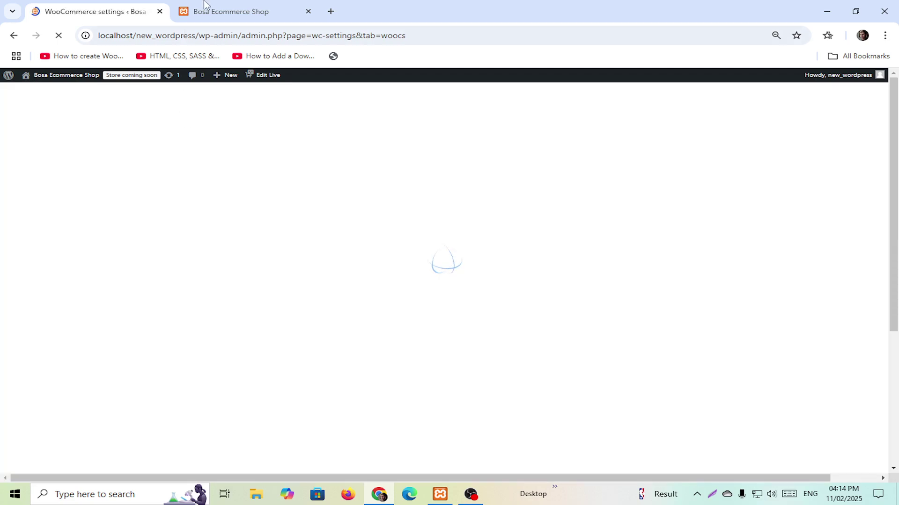
click(206, 10)
click(57, 36)
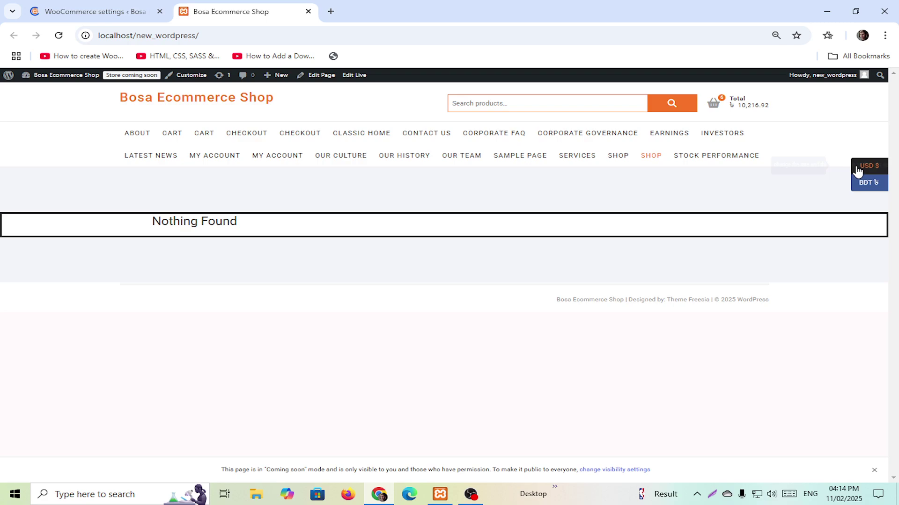
click(96, 12)
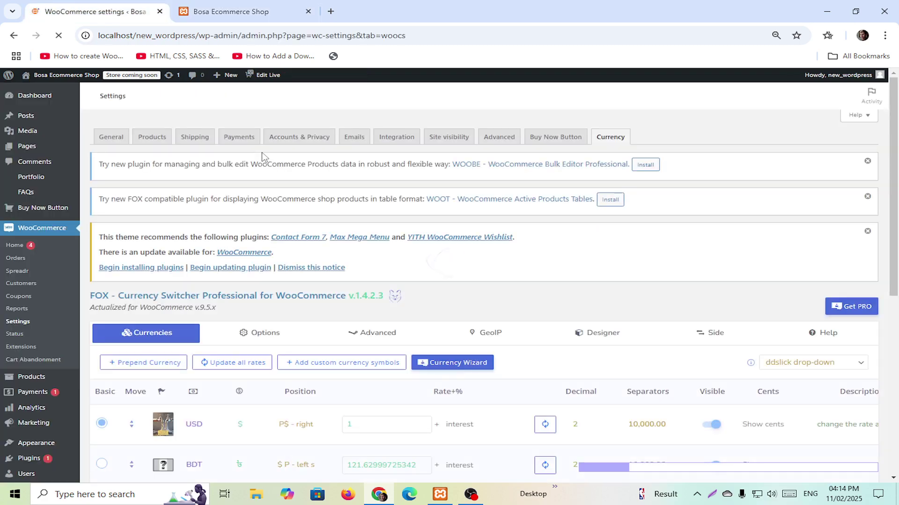
Step: Look up the exchange rate of 1 USD to BDT on Google in a new browser tab and copy the rate
scroll(596, 287, down, 1)
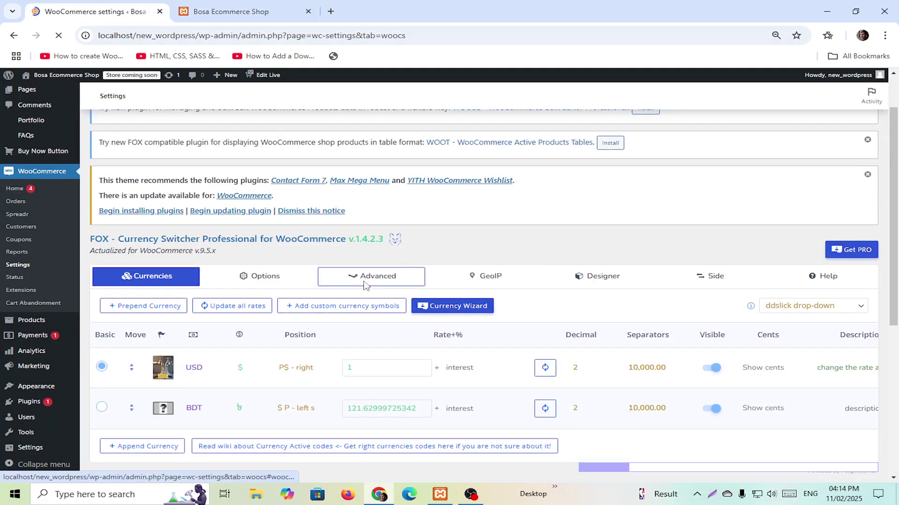
scroll(311, 269, down, 3)
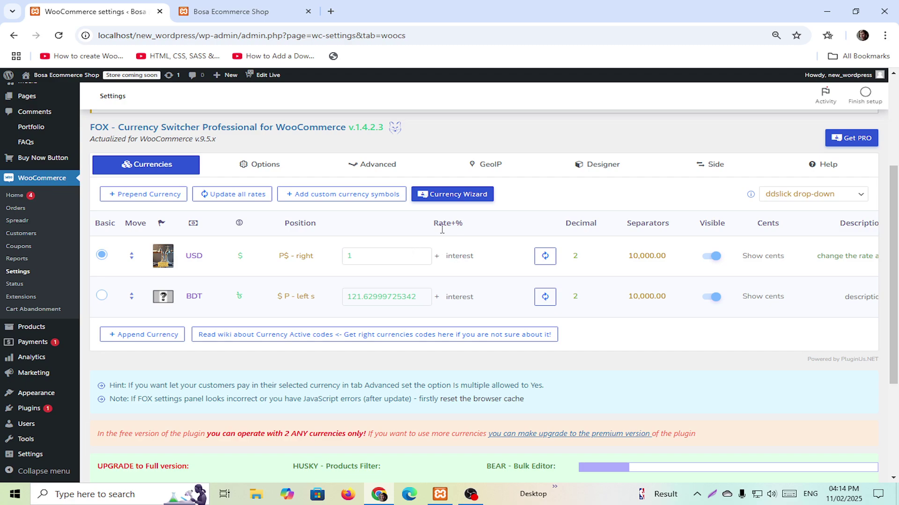
double_click(383, 257)
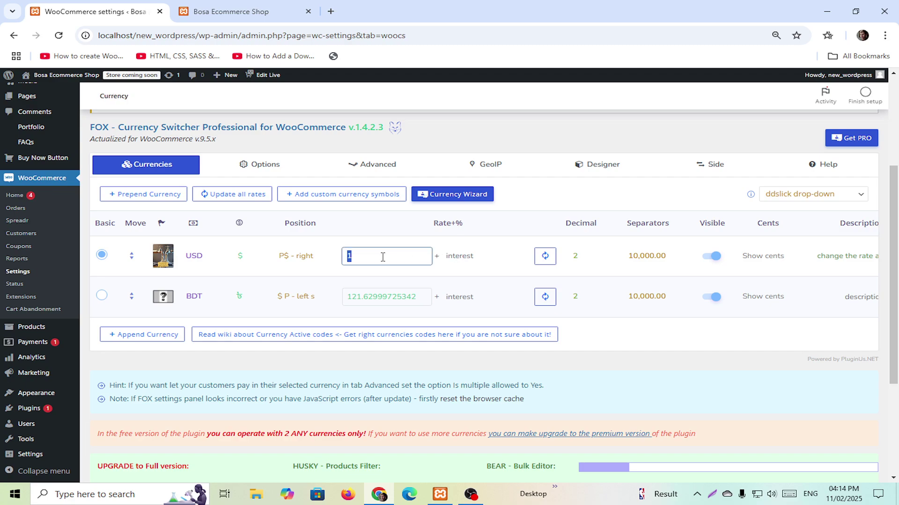
click(332, 9)
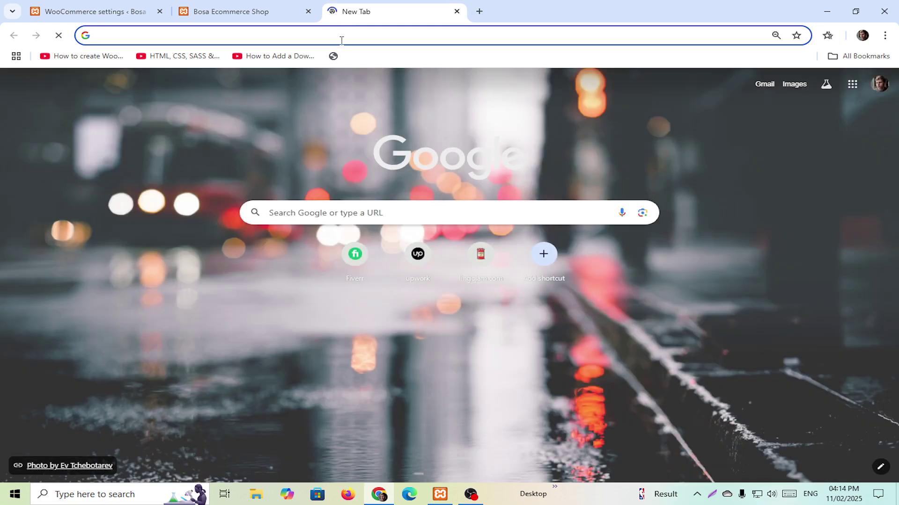
text(1 us)
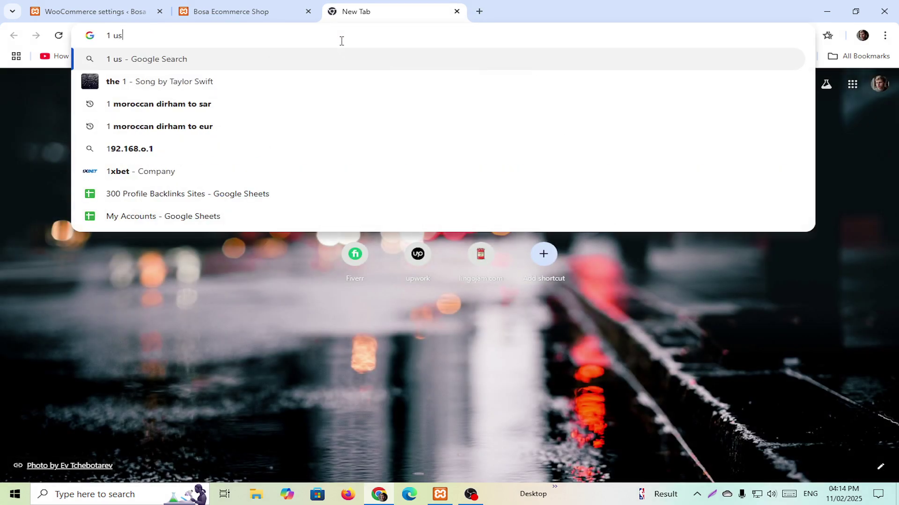
text(d t)
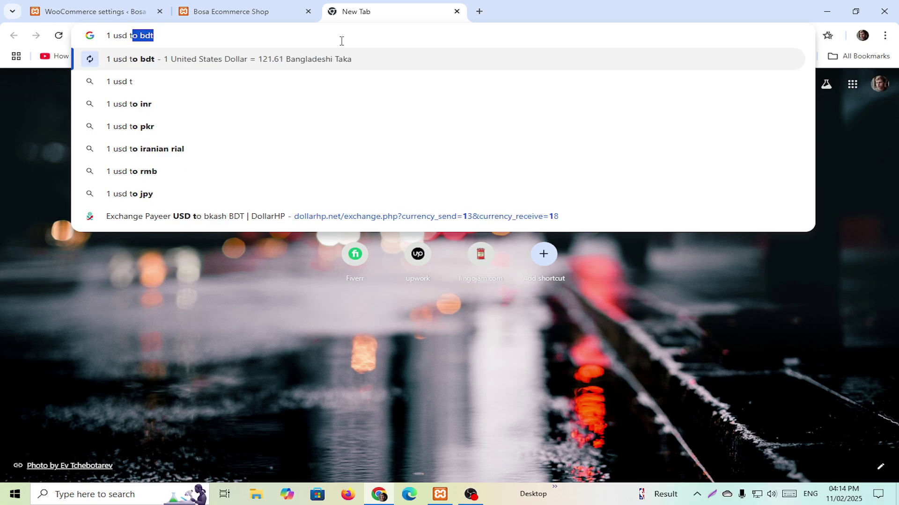
key(Return)
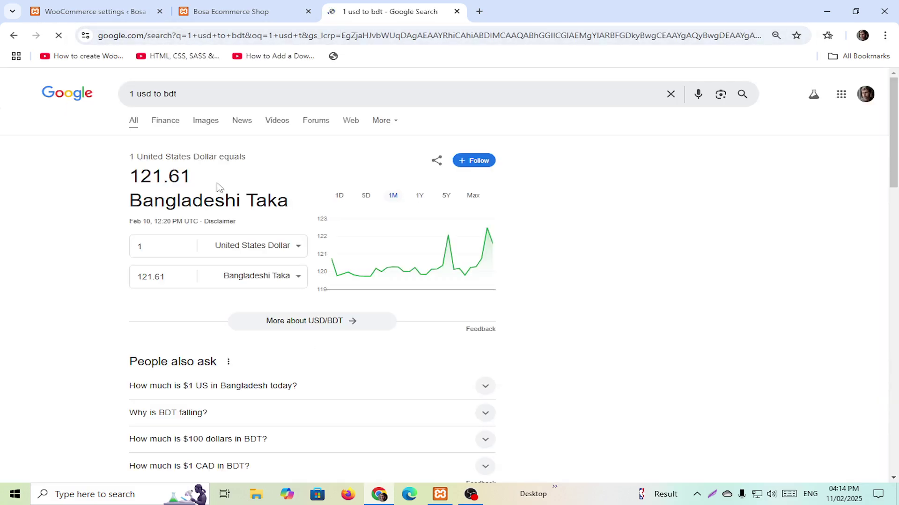
drag(218, 185, 130, 173)
key(ctrl+c)
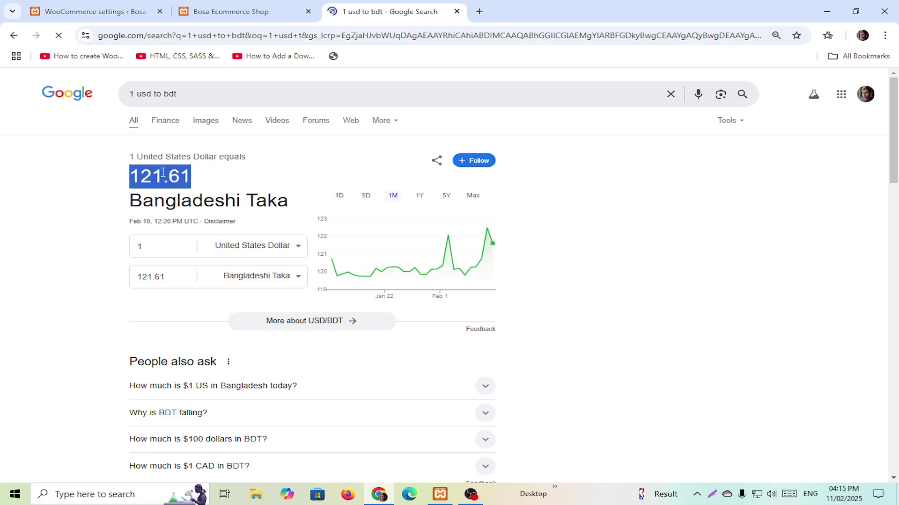
Step: Replace the BDT rate in the FOX currency list with the copied 121.61 and save the changes
click(112, 11)
click(378, 296)
key(ctrl+a)
key(ctrl+v)
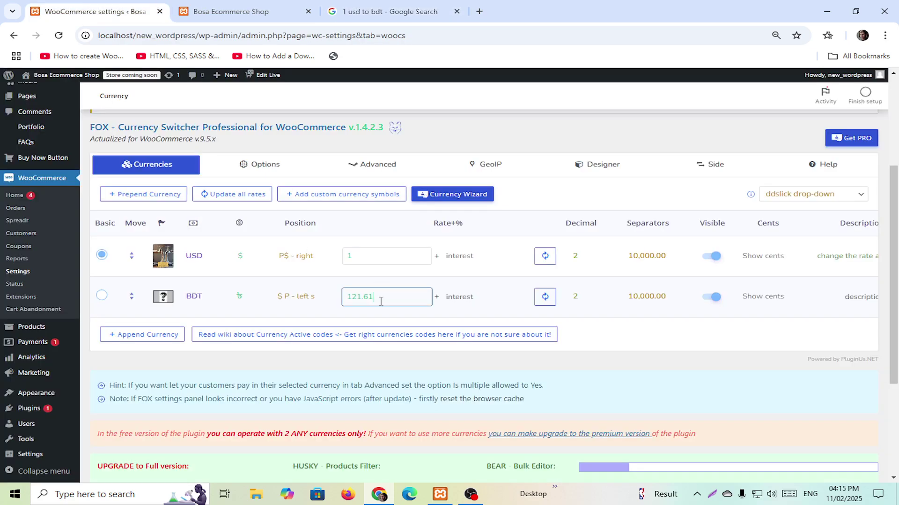
click(387, 322)
scroll(367, 417, down, 4)
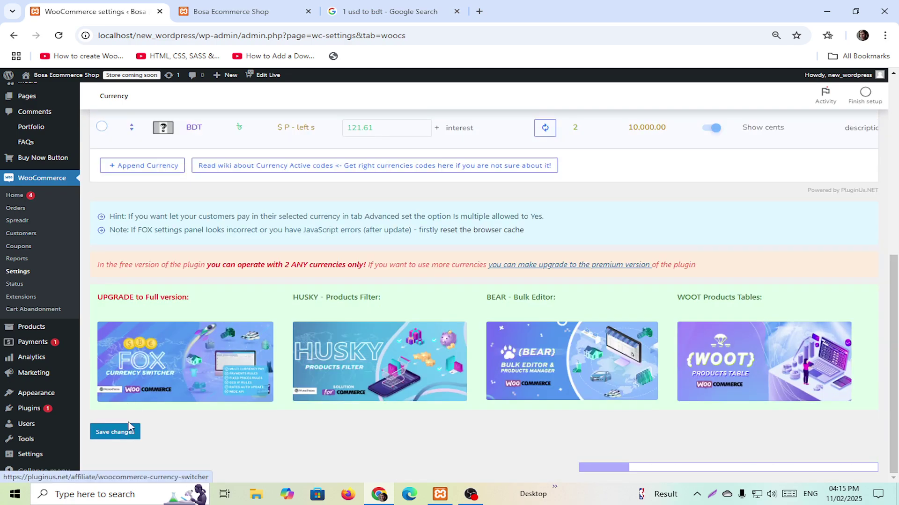
click(115, 432)
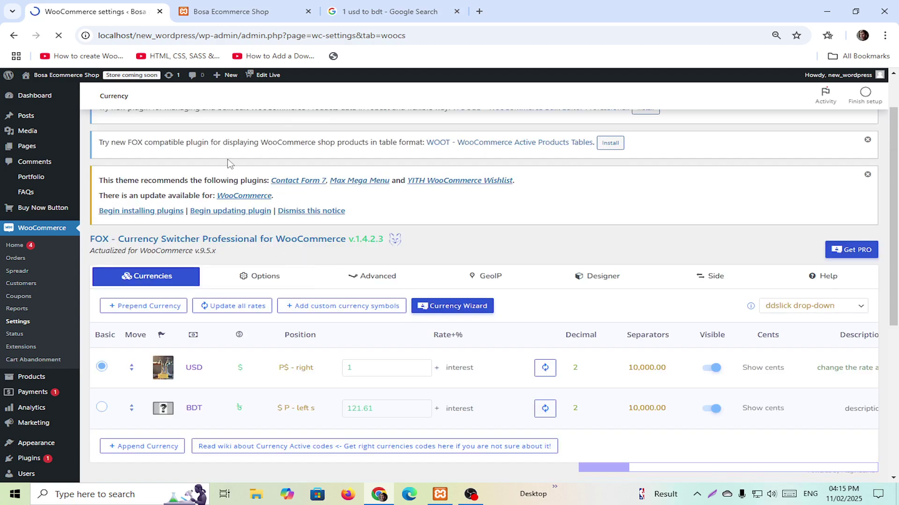
Step: Check the side currency switcher on the storefront and return to review the FOX currency list
key(ctrl+Tab)
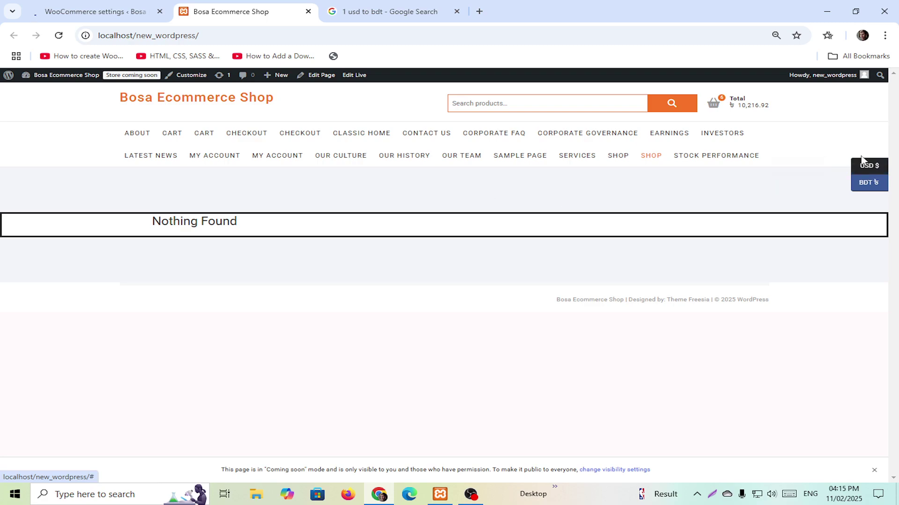
click(110, 11)
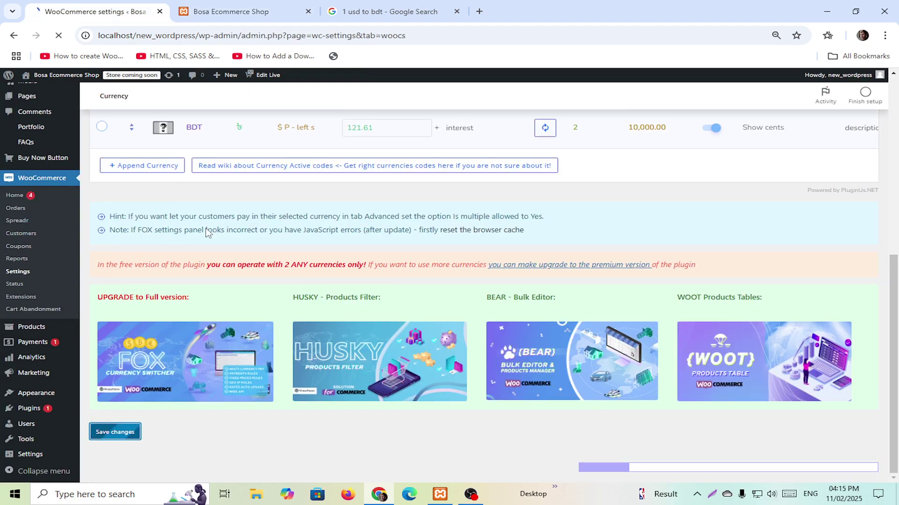
scroll(220, 231, down, 1)
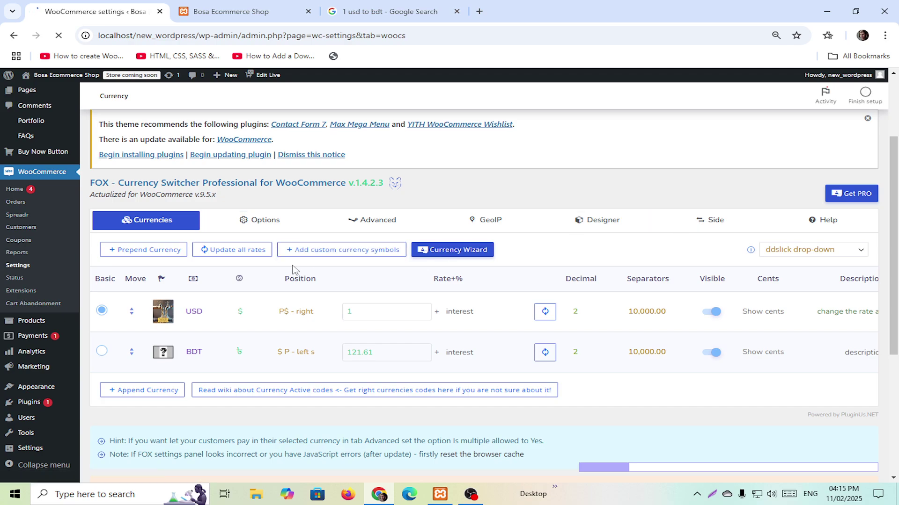
scroll(294, 269, down, 1)
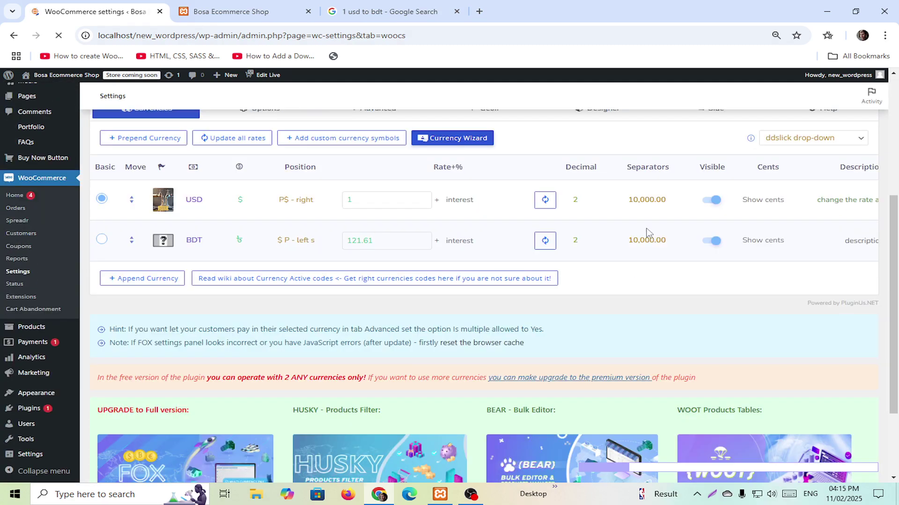
Step: Set the side switcher's top margin to 250px and save the changes
scroll(720, 216, up, 4)
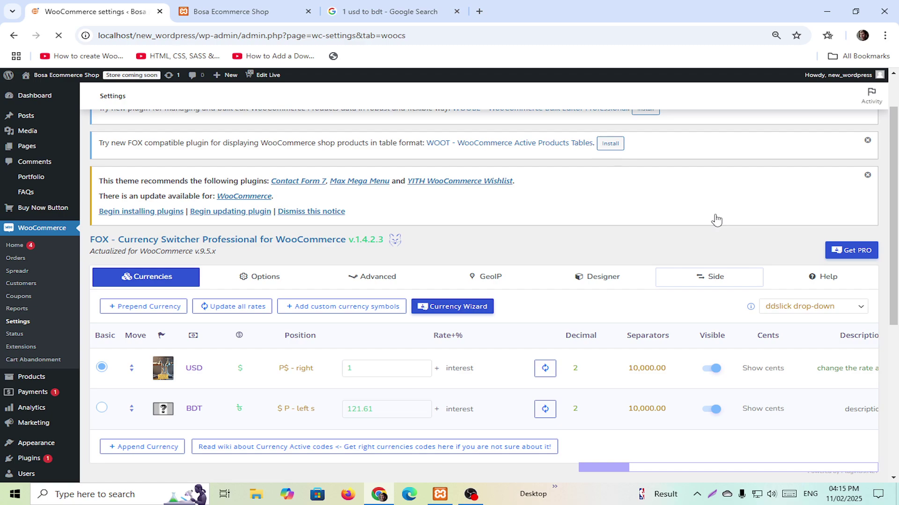
click(700, 280)
scroll(317, 267, down, 7)
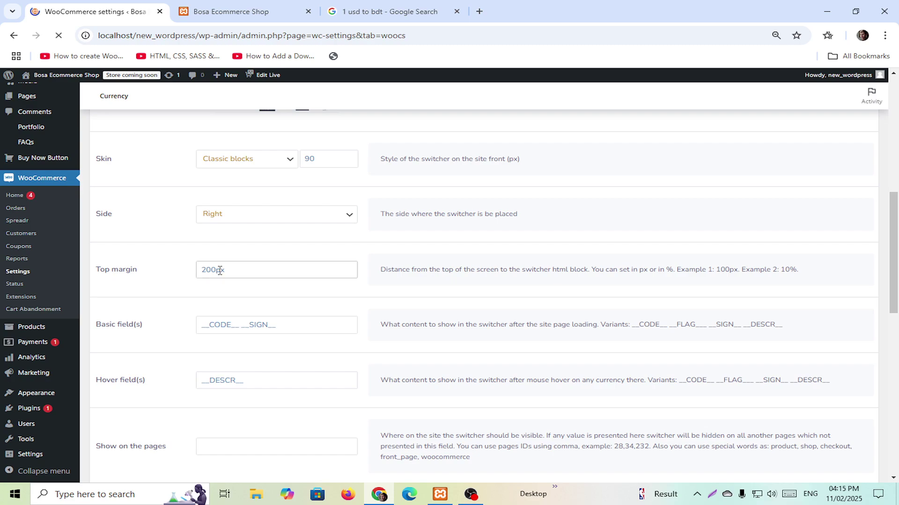
click(220, 277)
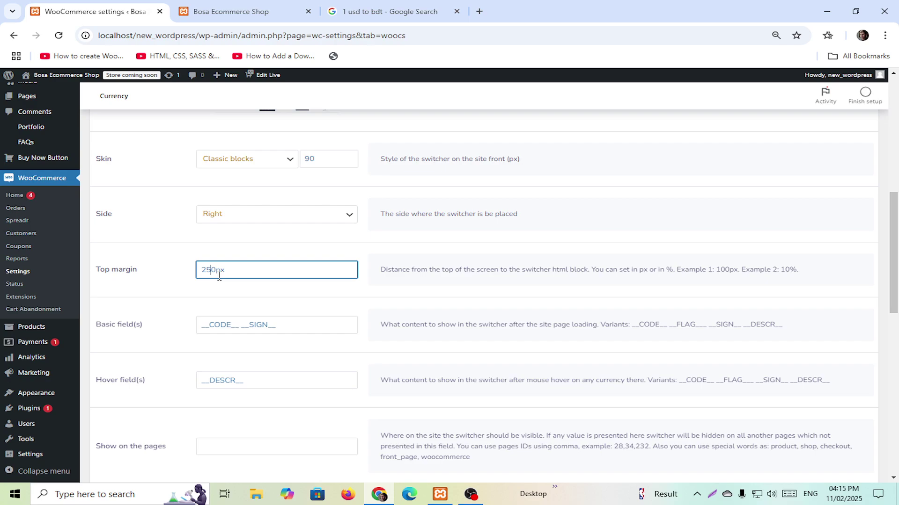
scroll(219, 277, down, 10)
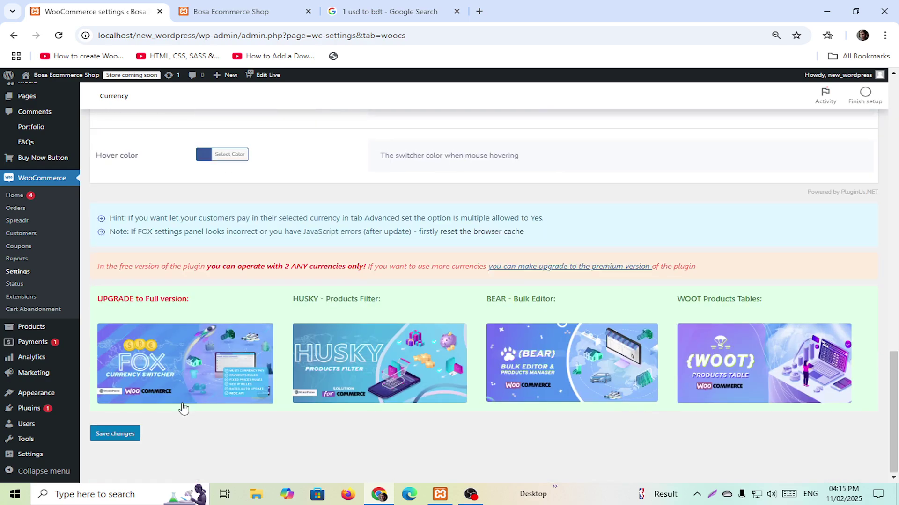
click(120, 433)
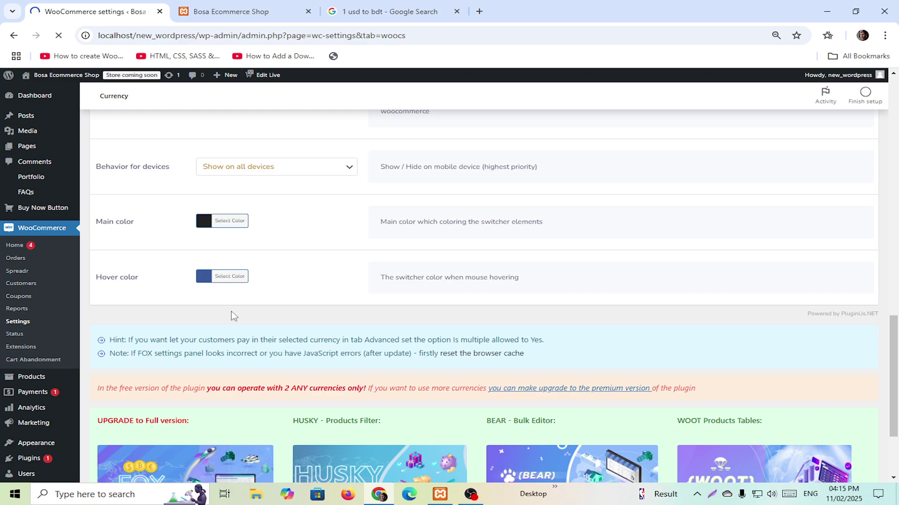
Step: Review the GeoIP rules for USD and BDT and the GeoIP profiles, and return to the currency list
scroll(337, 272, up, 10)
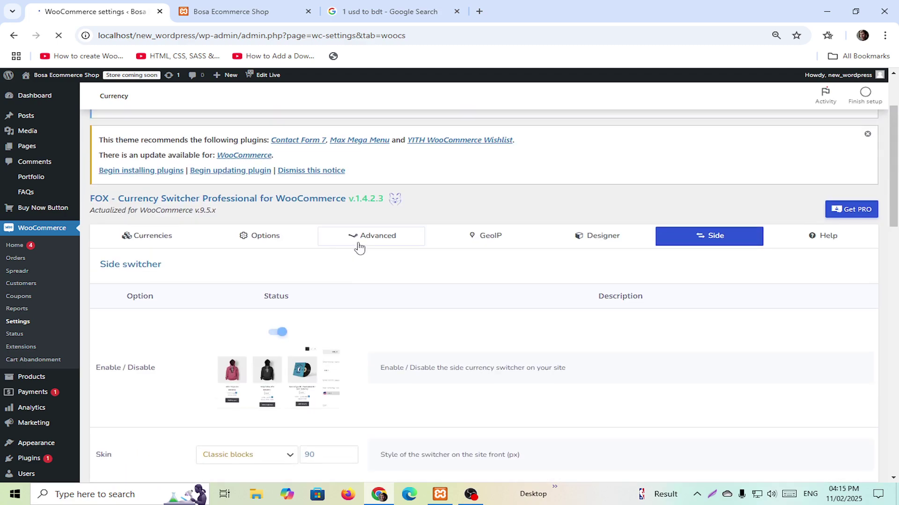
scroll(224, 266, up, 1)
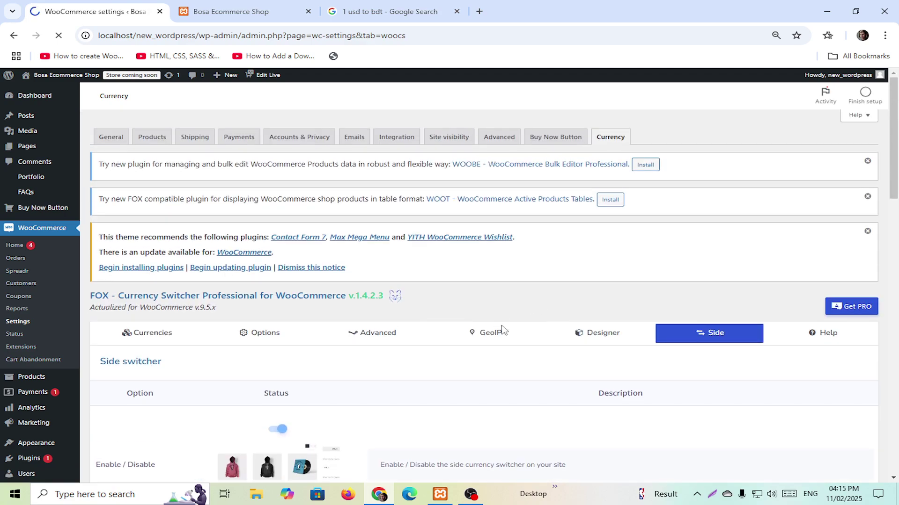
click(478, 337)
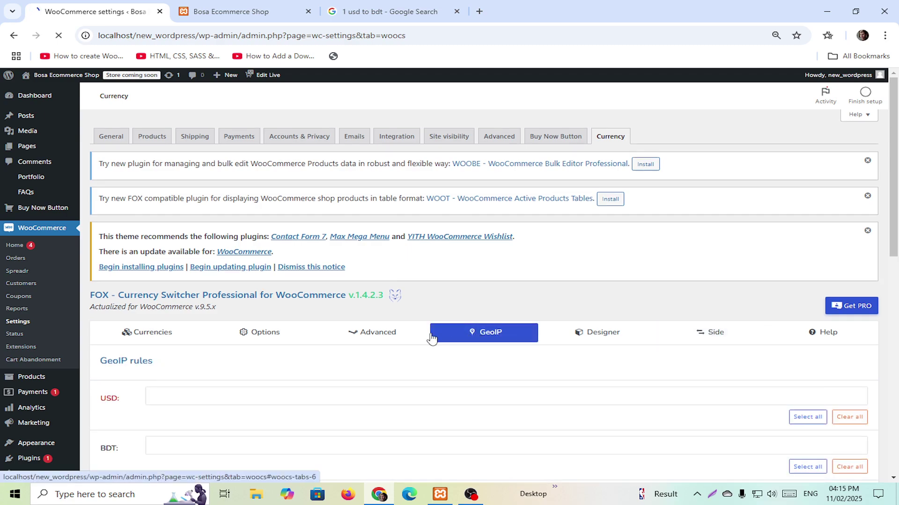
scroll(398, 323, down, 3)
click(170, 281)
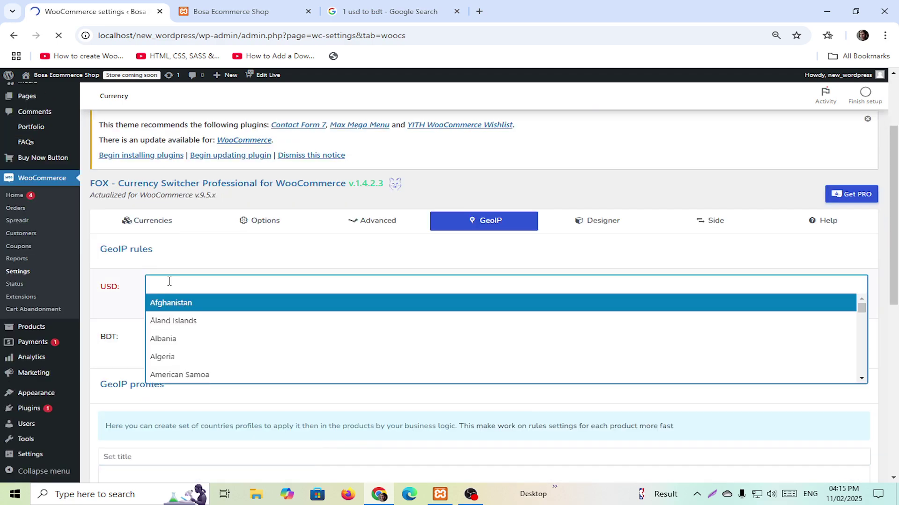
click(204, 268)
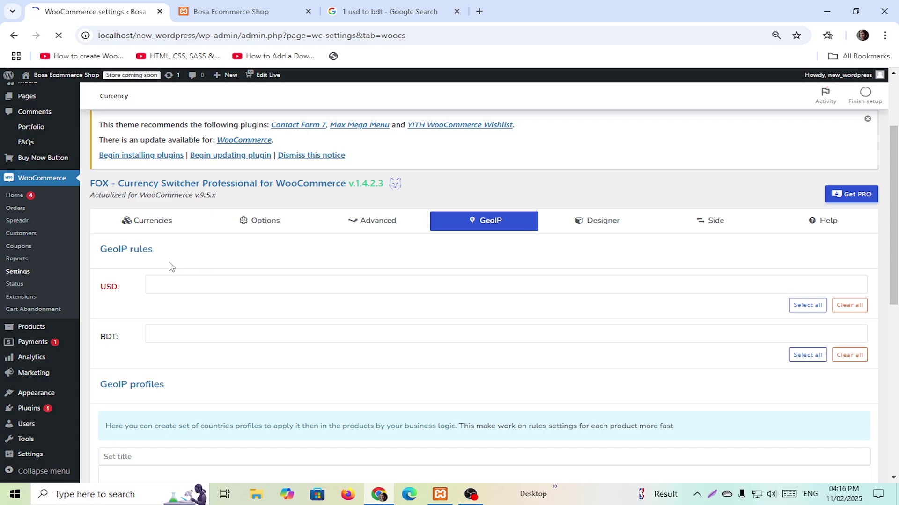
scroll(391, 315, down, 3)
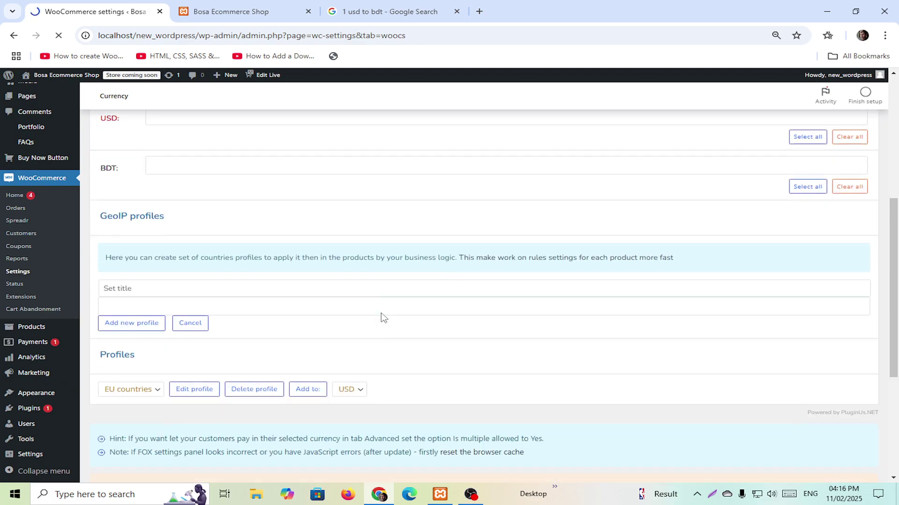
scroll(382, 317, up, 5)
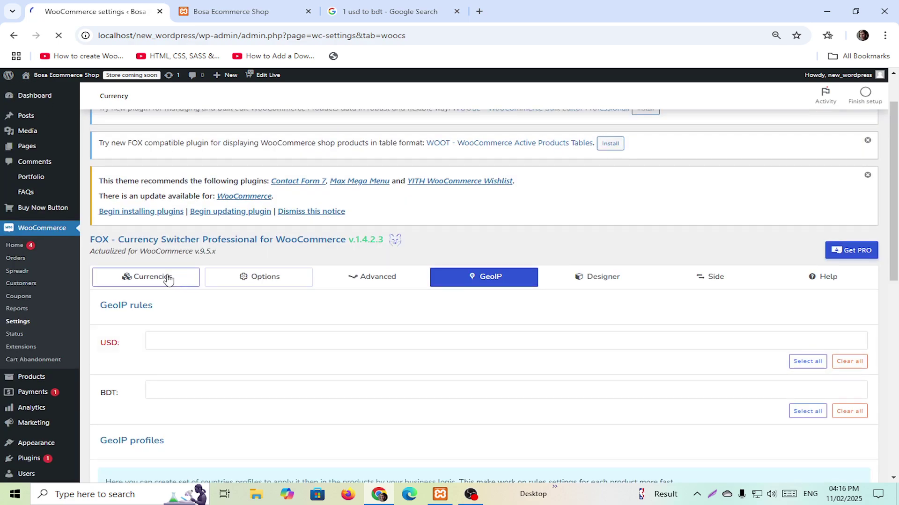
click(167, 278)
scroll(286, 225, down, 1)
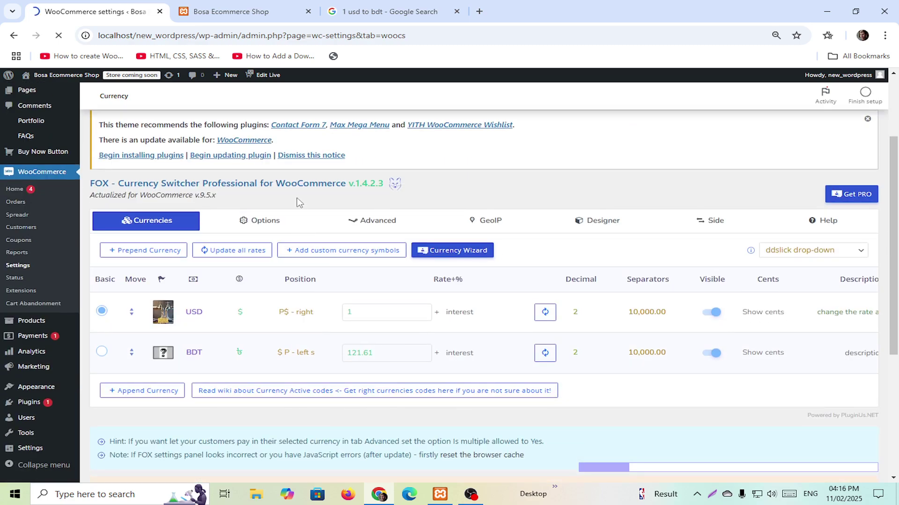
scroll(299, 202, down, 3)
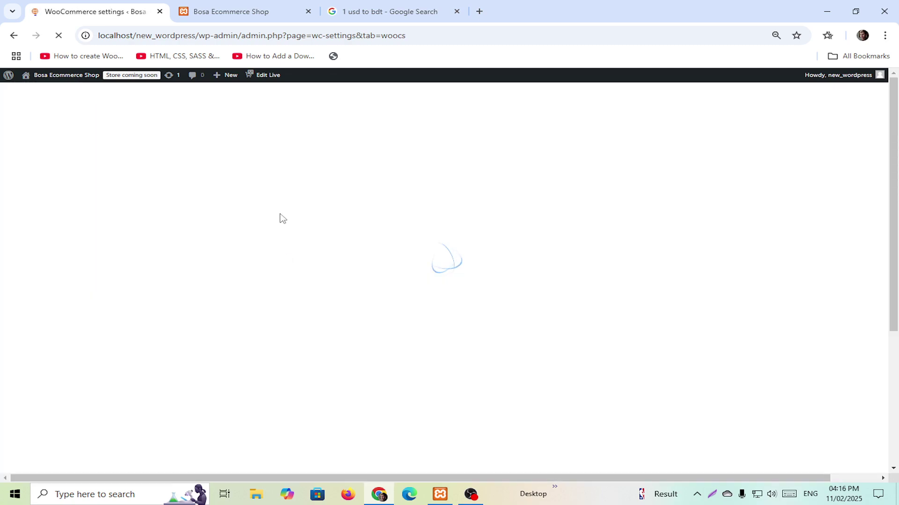
Step: Open proskillsbd.com in place of the exchange rate search and browse its WordPress themes and plugins listings
key(ctrl+3)
click(325, 35)
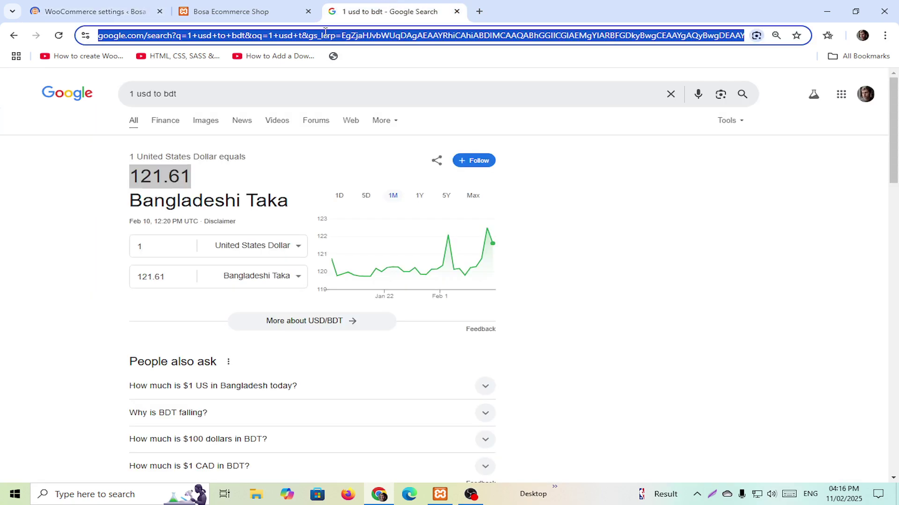
text(prodk)
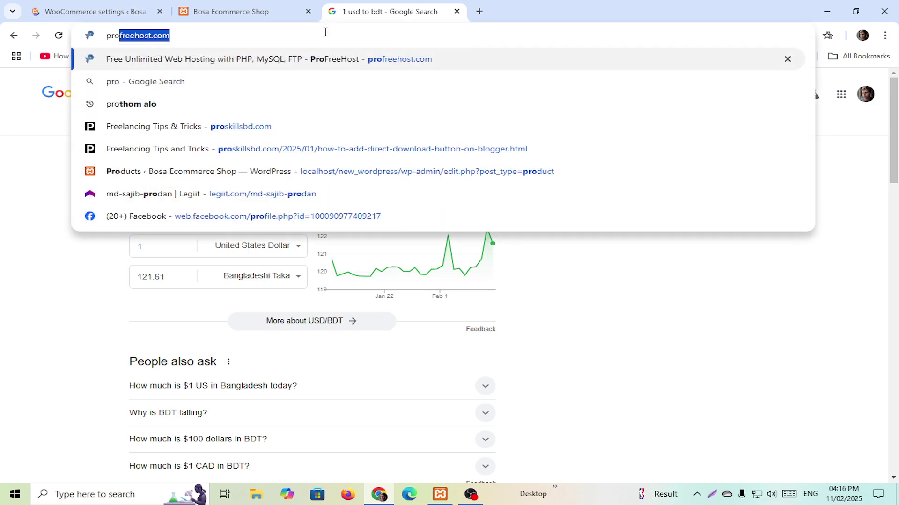
key(BackSpace)
key(BackSpace)
text(sk)
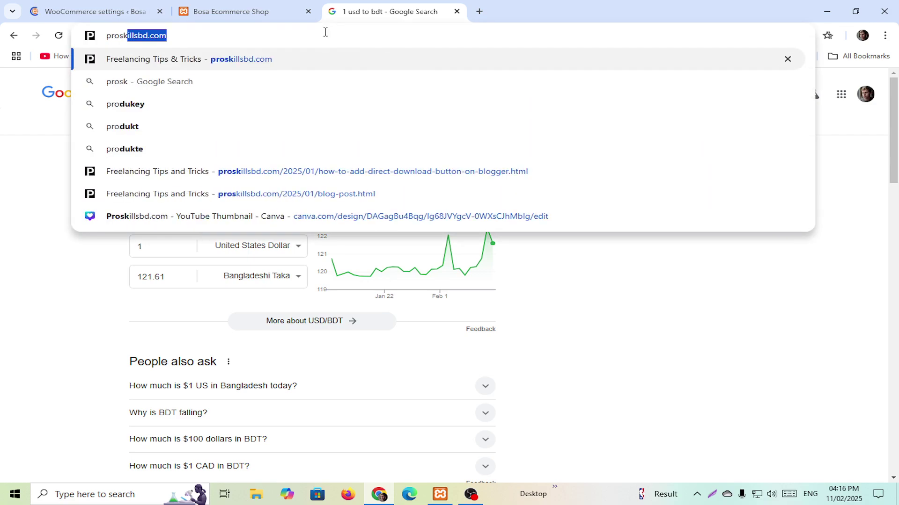
key(Return)
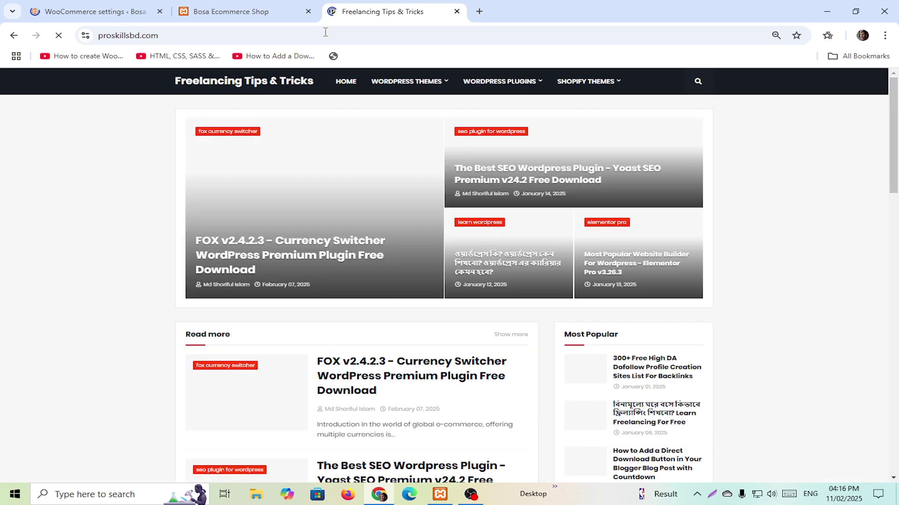
mouse_move(406, 81)
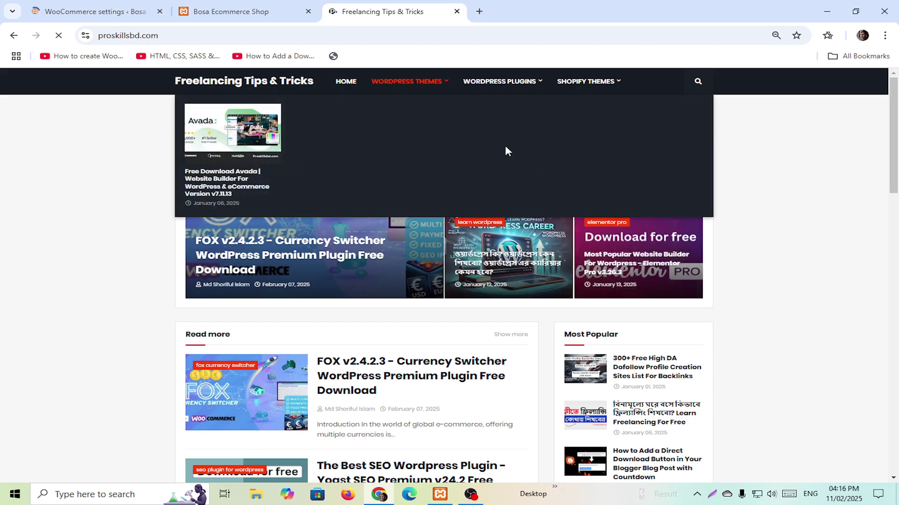
mouse_move(514, 87)
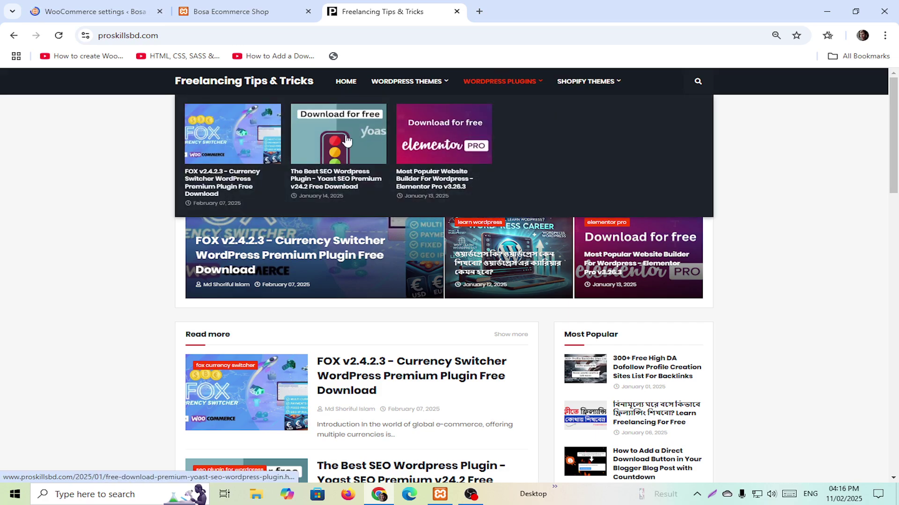
Step: Open the FOX v2.4.2.3 premium plugin post and start the plugin's download from its end
click(225, 183)
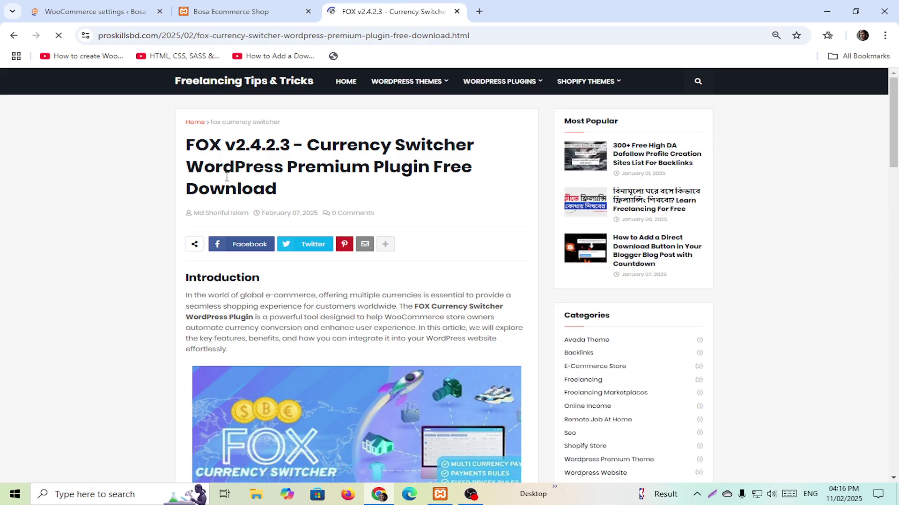
scroll(575, 253, down, 20)
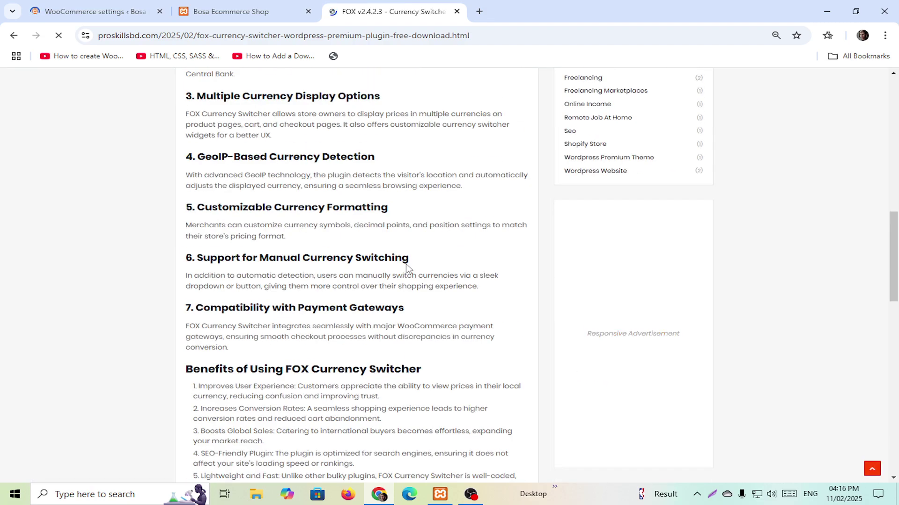
scroll(407, 267, down, 7)
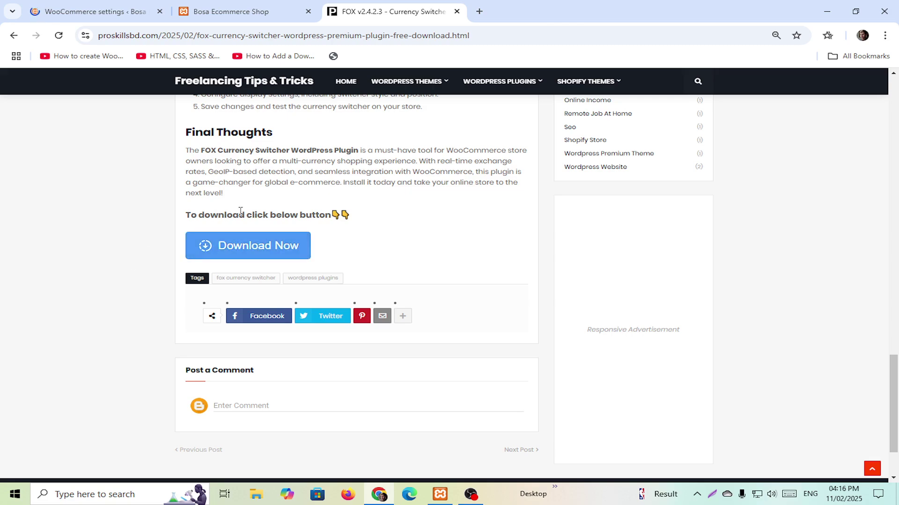
click(276, 249)
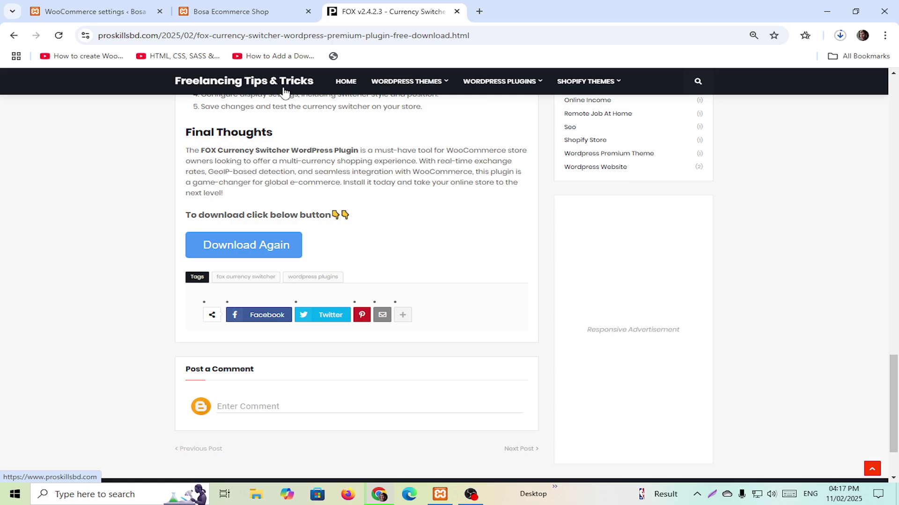
Step: Check the plugin archive's download progress, looking back at the FOX currency list in the meantime
click(840, 36)
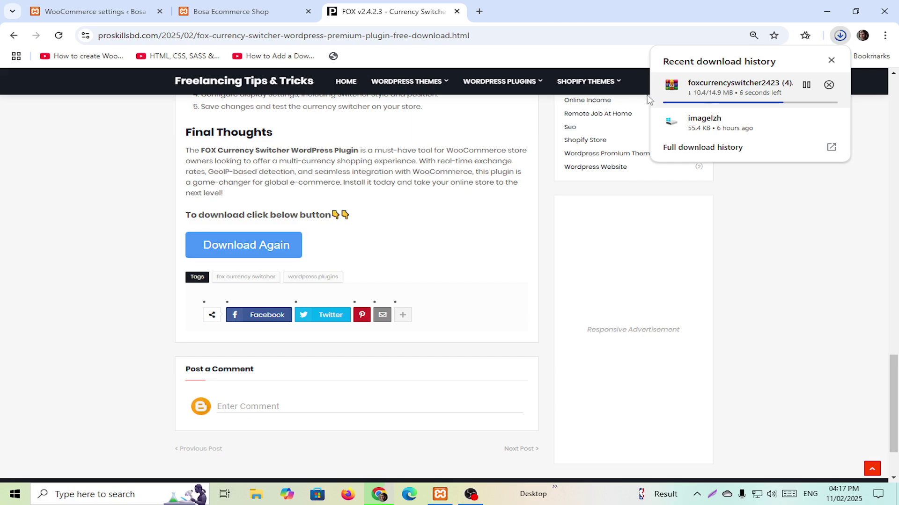
click(116, 6)
scroll(592, 262, down, 3)
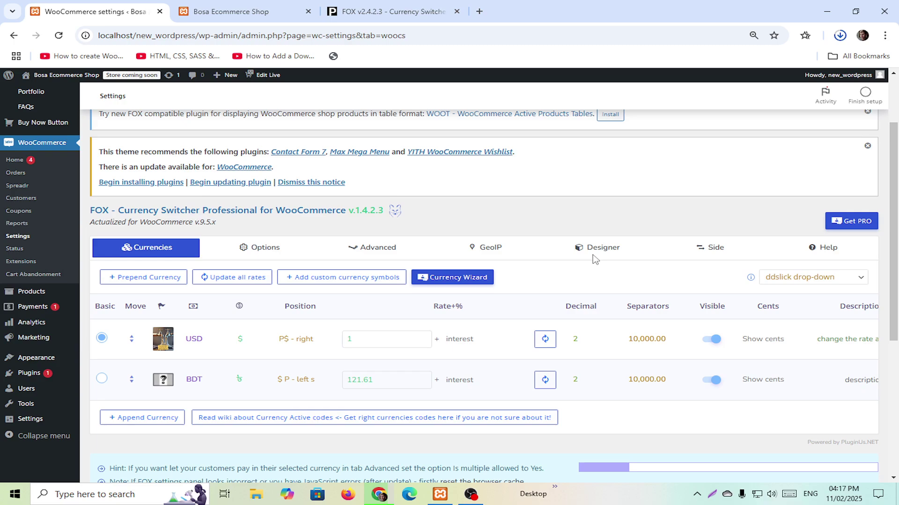
click(414, 9)
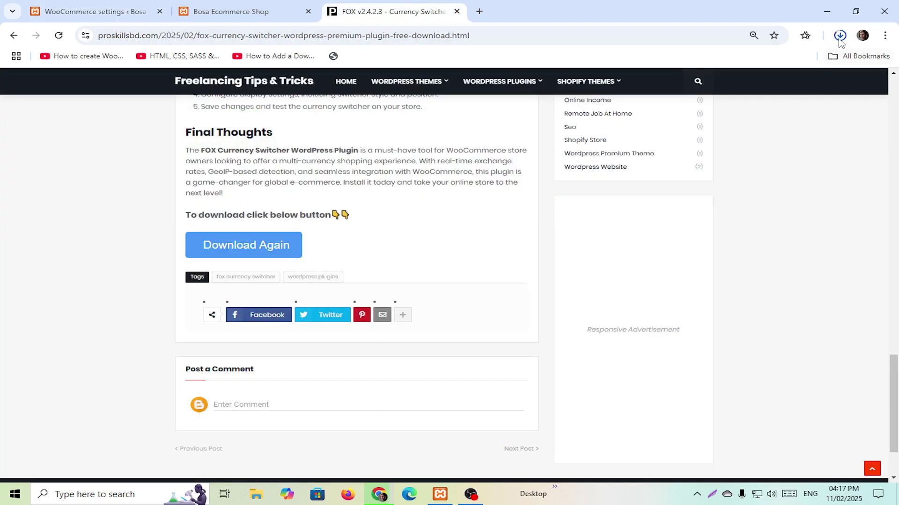
click(840, 37)
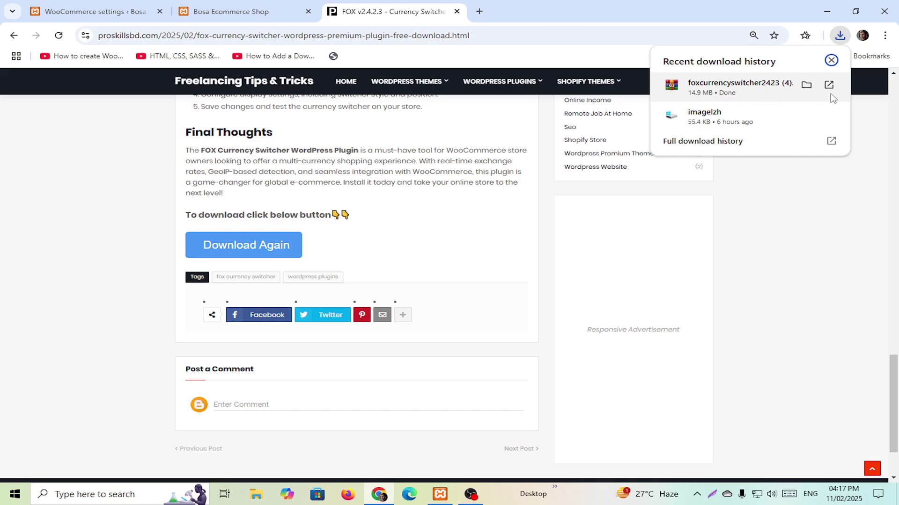
click(805, 85)
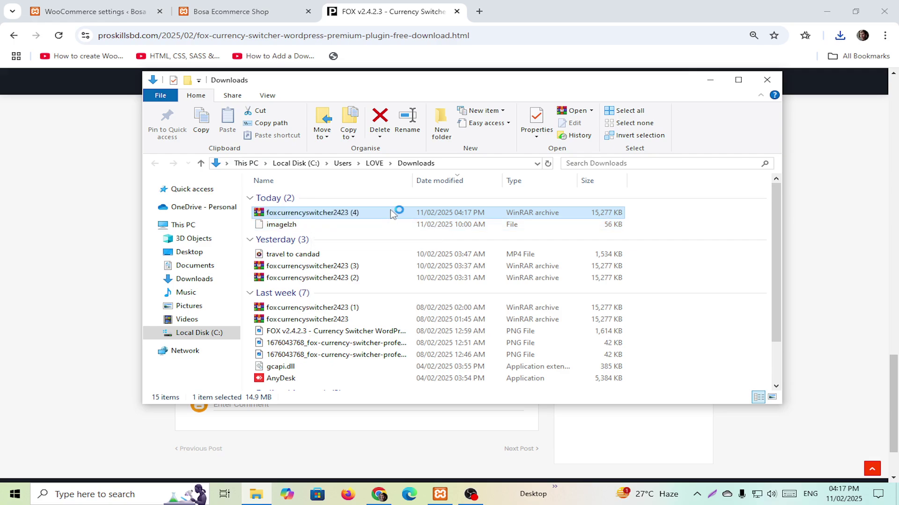
click(761, 95)
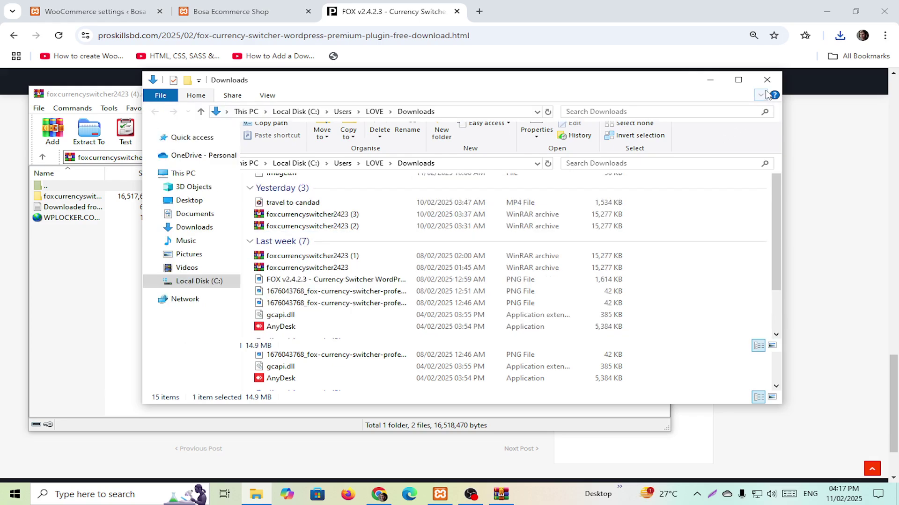
click(766, 80)
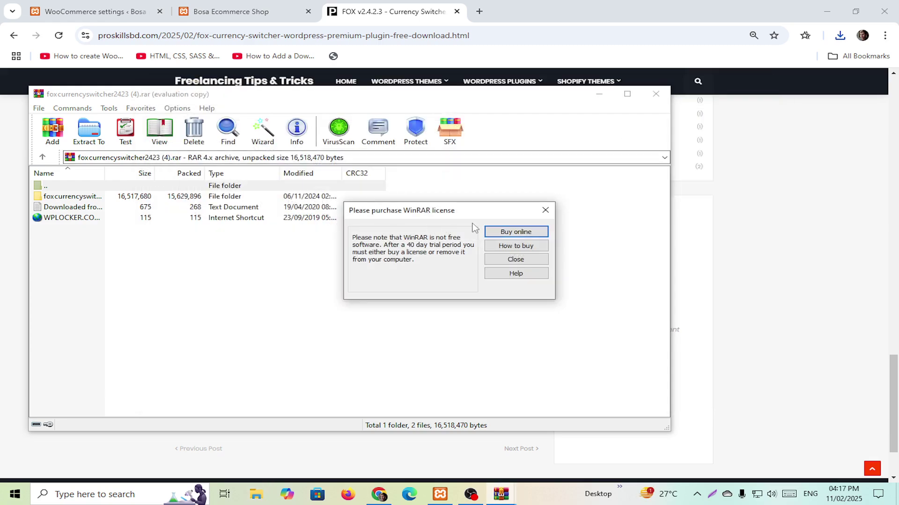
click(655, 94)
Step: Show the downloaded foxcurrencyswitcher2423 (4) archive in its folder and extract its contents there
click(840, 35)
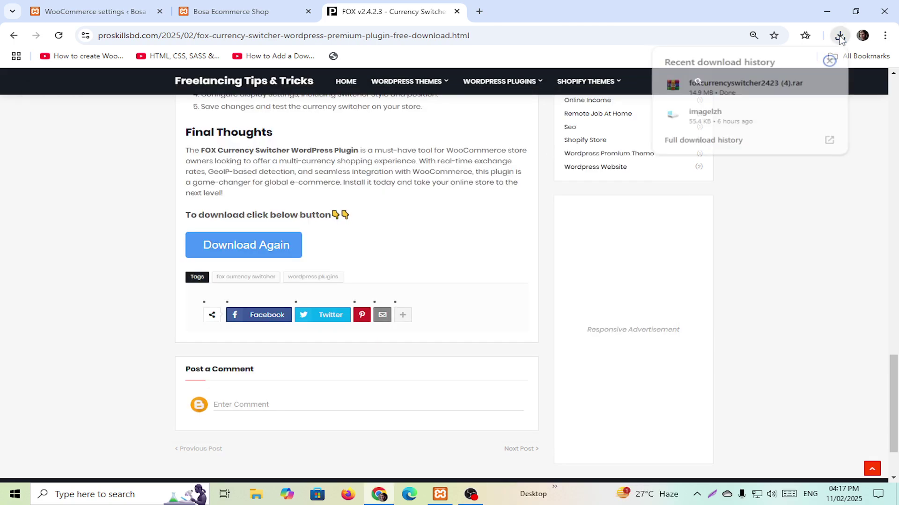
click(827, 84)
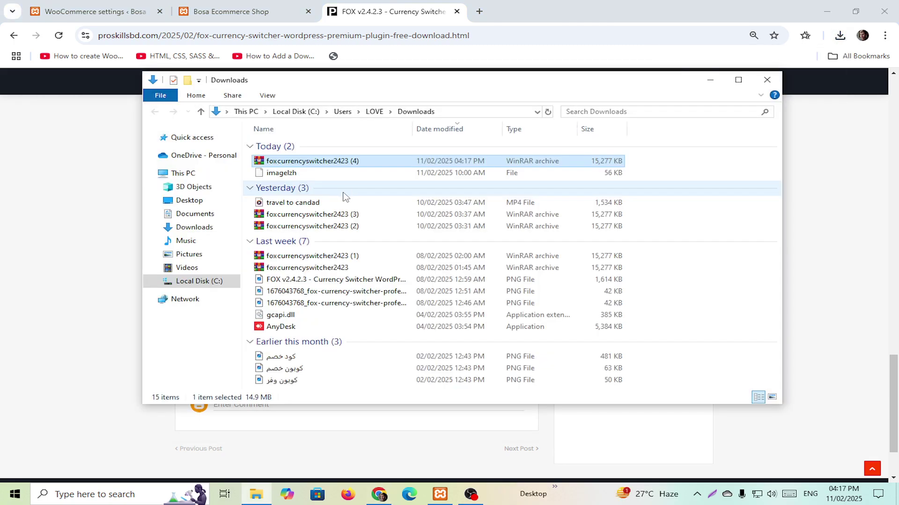
right_click(314, 161)
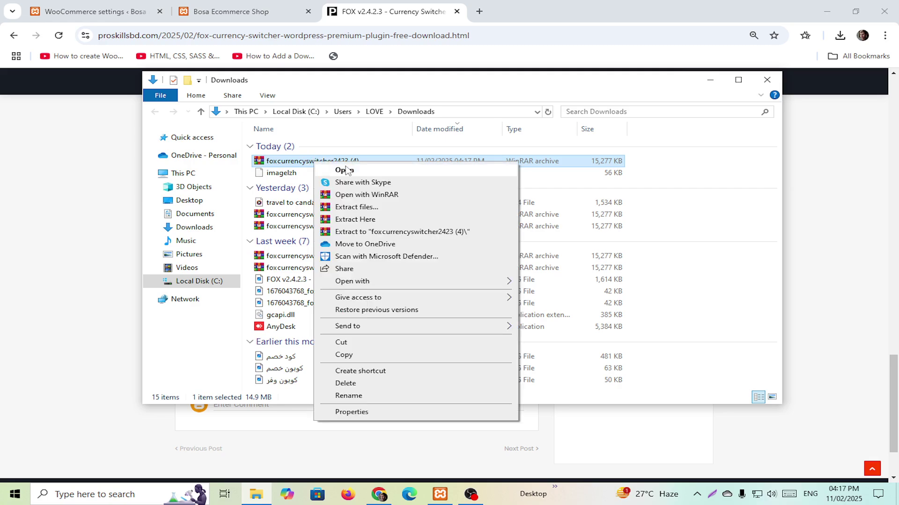
click(355, 219)
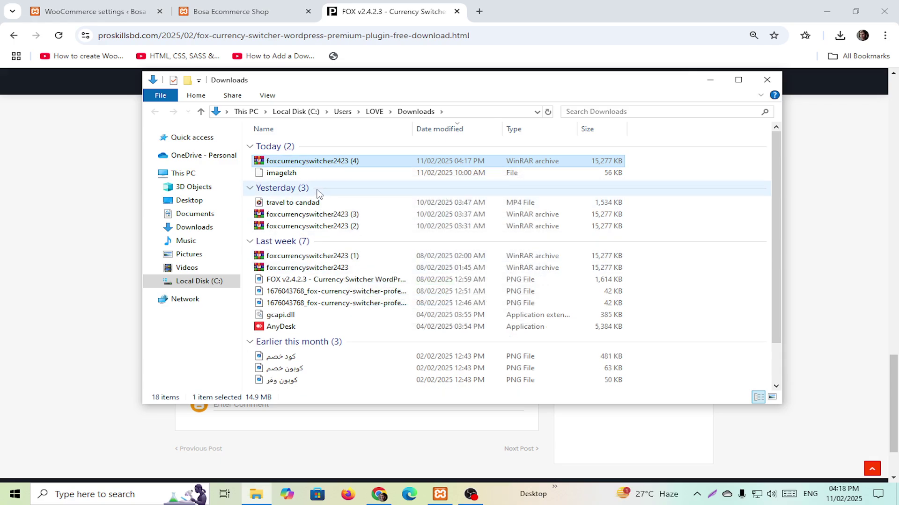
Step: Open the extracted foxcurrencyswitcher2423 folder and inspect the woocommerce-currency-switcher ZIP archive inside it
scroll(331, 299, down, 2)
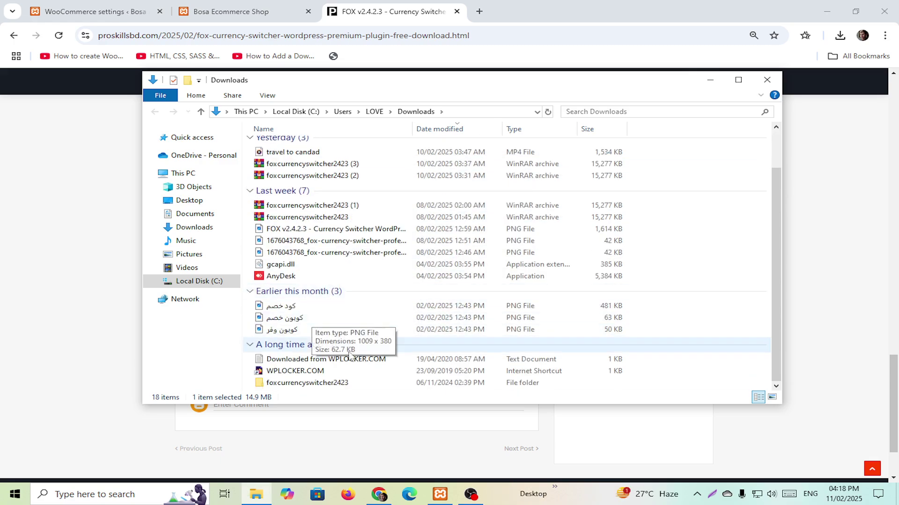
click(738, 85)
double_click(157, 357)
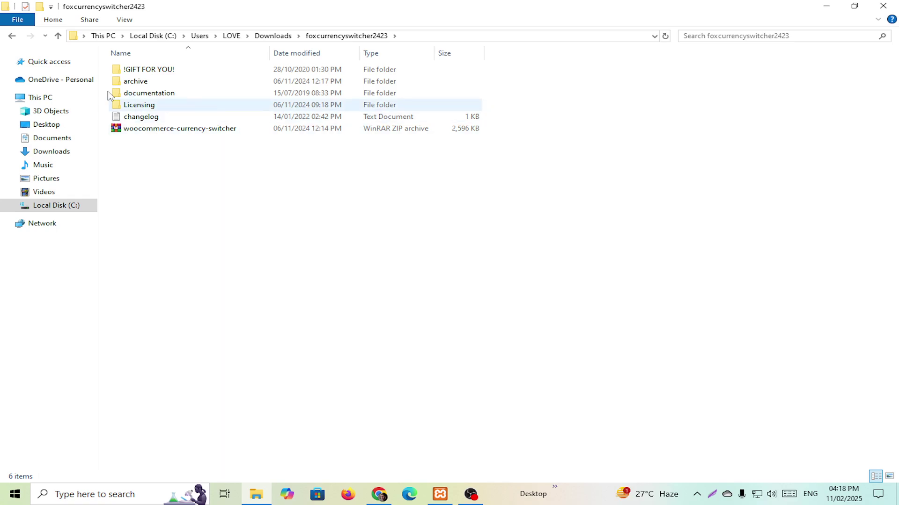
double_click(167, 129)
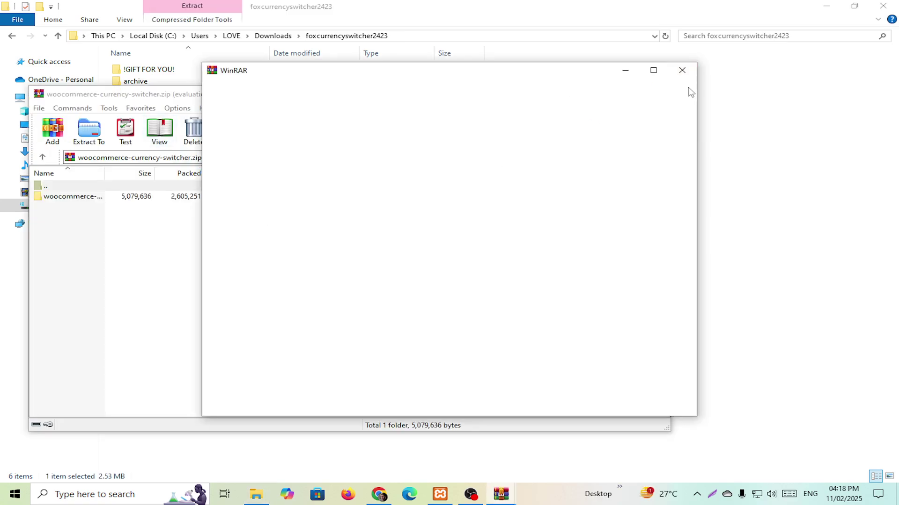
click(685, 75)
click(655, 94)
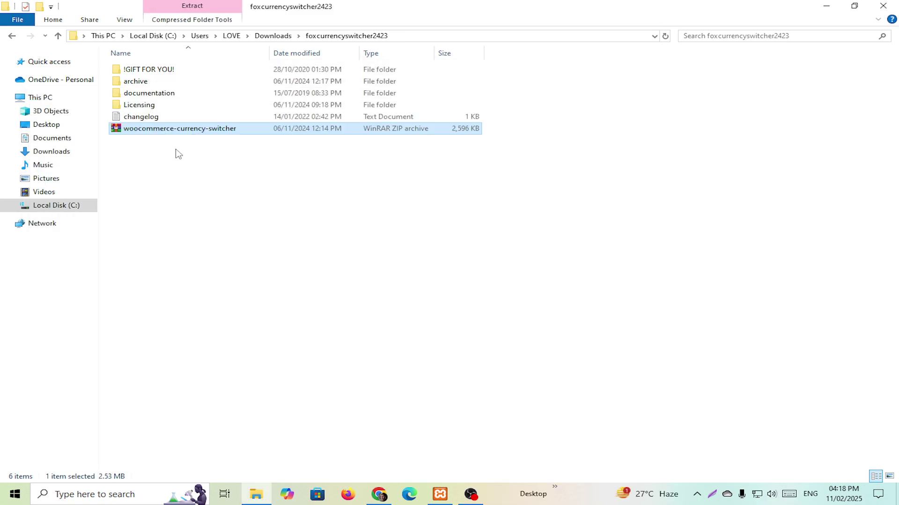
Step: Switch back to the WordPress admin in Chrome and open the upload form for adding a new plugin
double_click(508, 12)
click(60, 206)
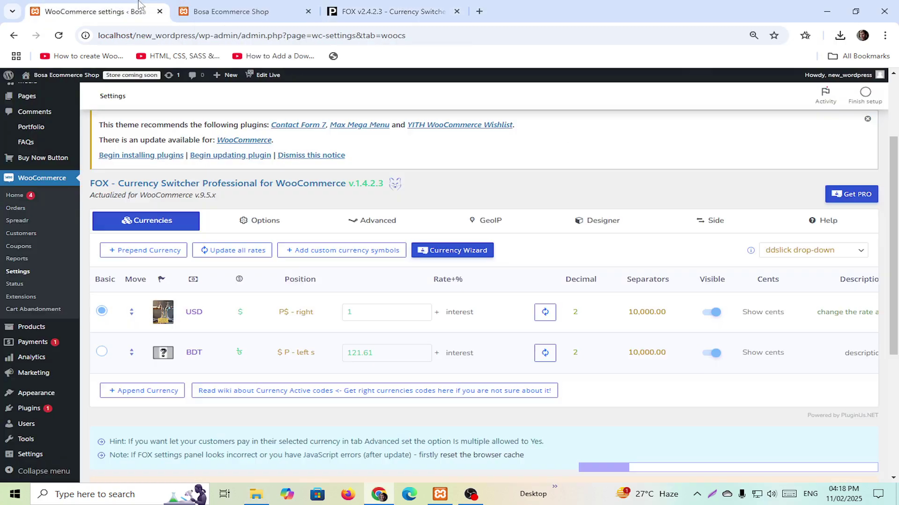
scroll(44, 248, down, 5)
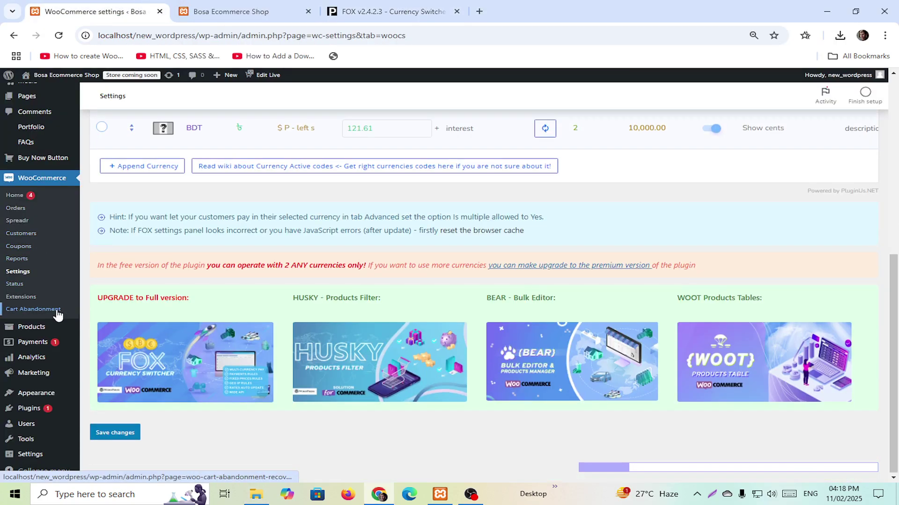
mouse_move(35, 413)
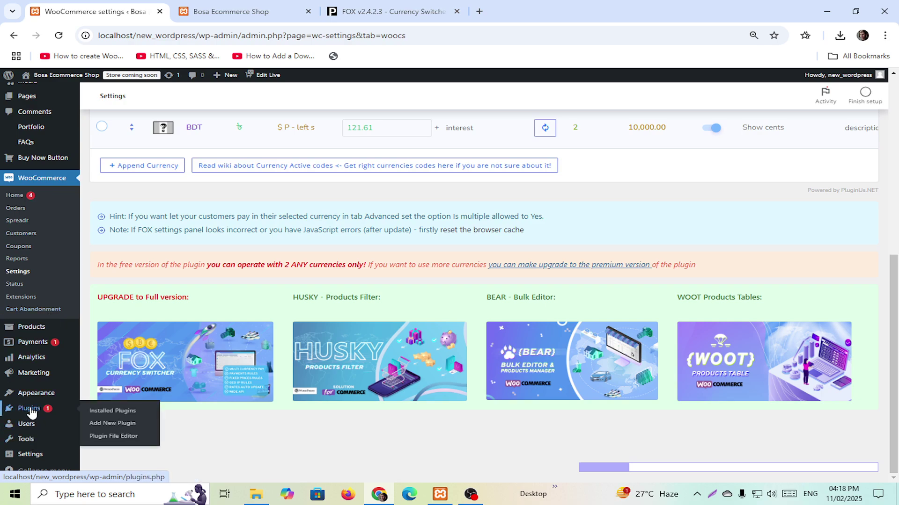
click(112, 423)
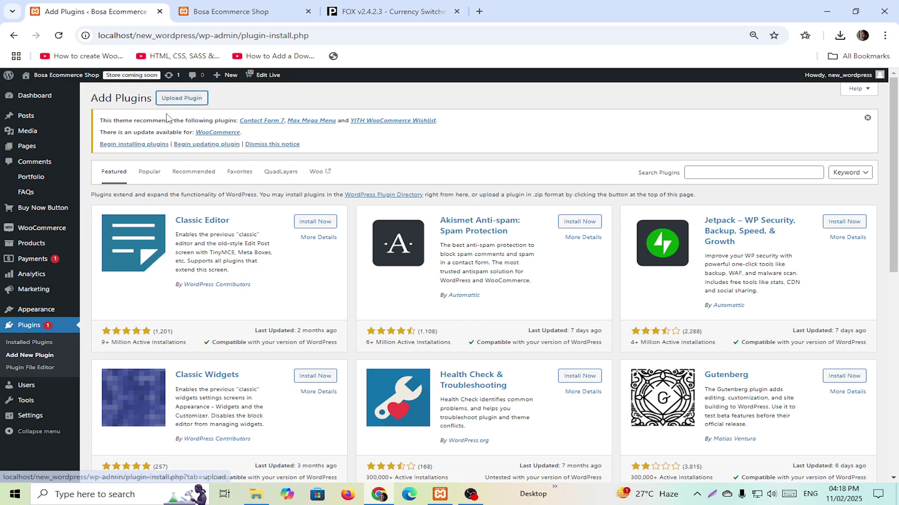
click(187, 99)
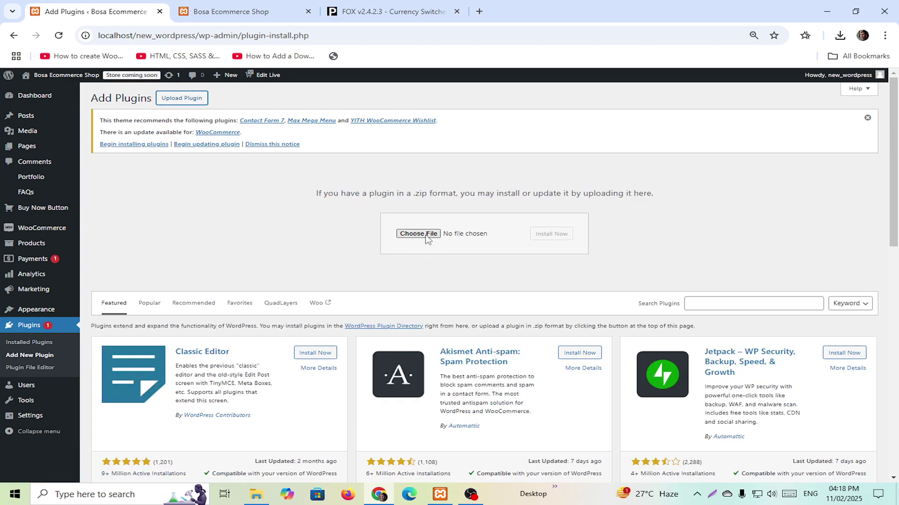
Step: Upload the woocommerce-currency-switcher ZIP from the foxcurrencyswitcher2423 folder in Downloads and start installing it
drag(416, 196, 471, 194)
click(443, 209)
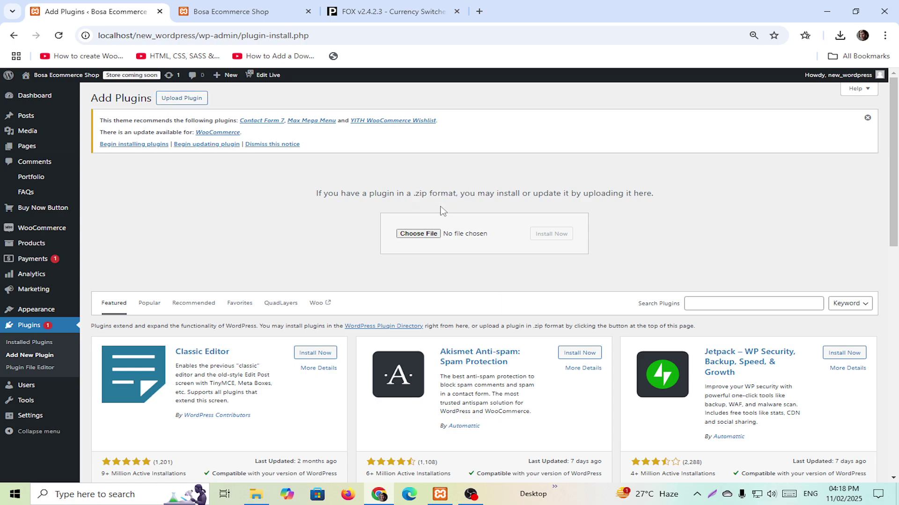
click(435, 234)
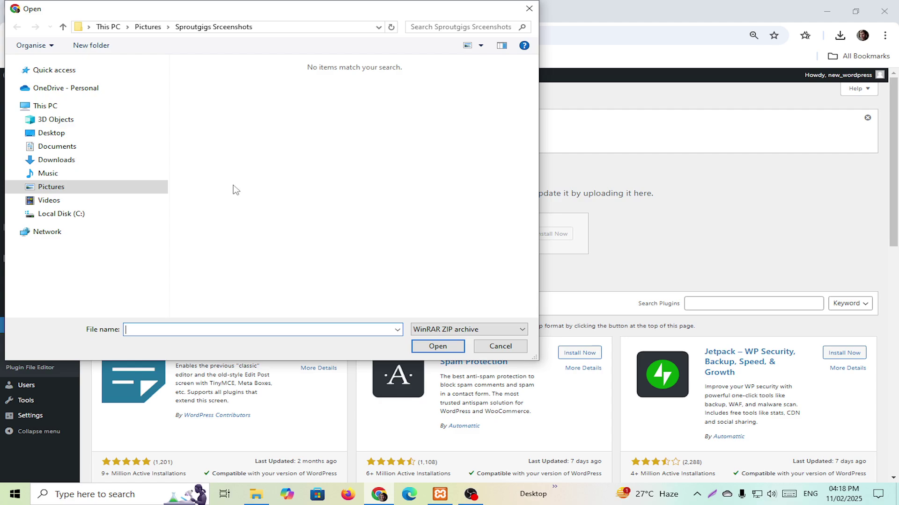
click(74, 161)
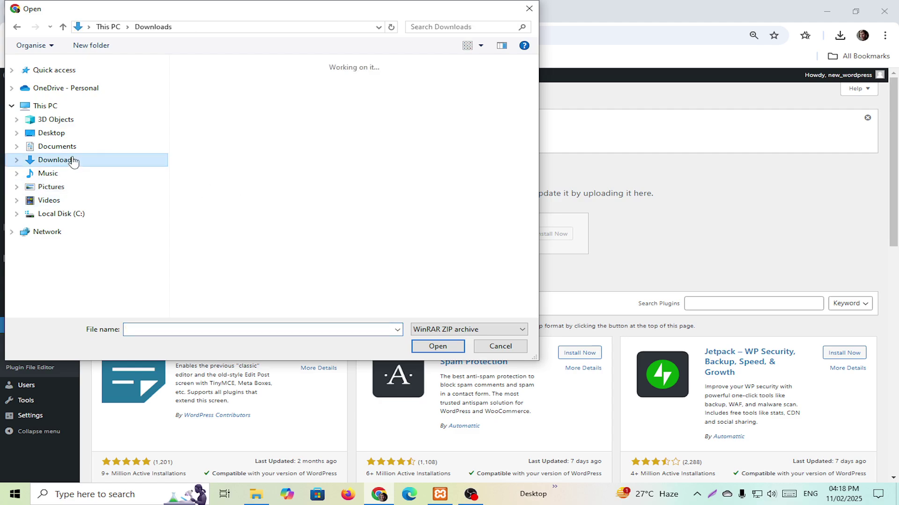
double_click(231, 93)
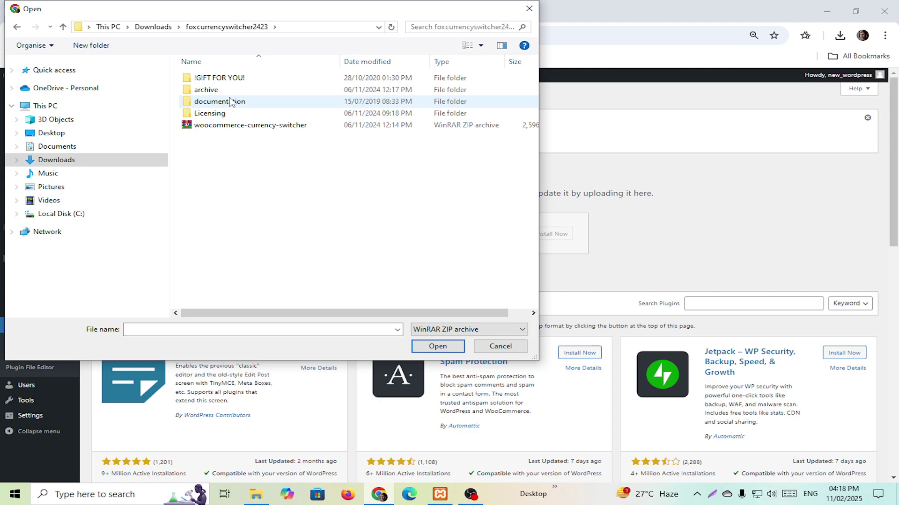
click(240, 127)
click(425, 346)
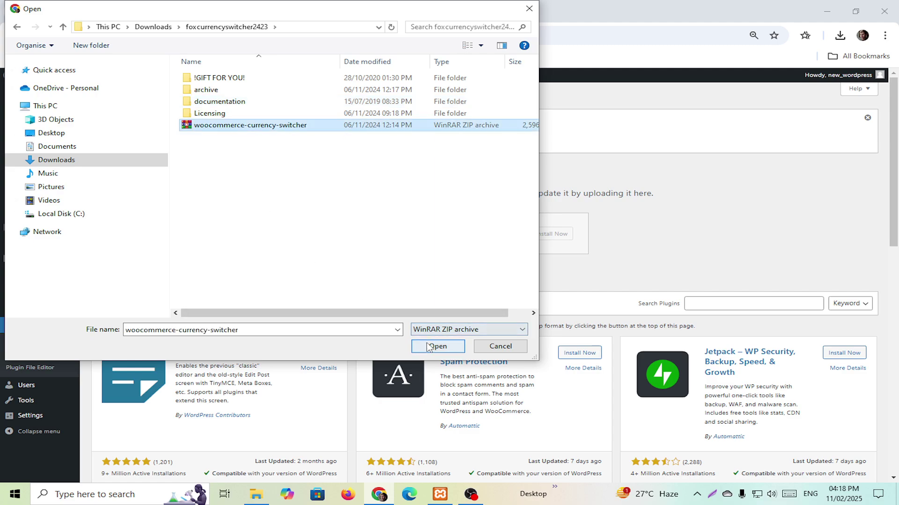
click(556, 236)
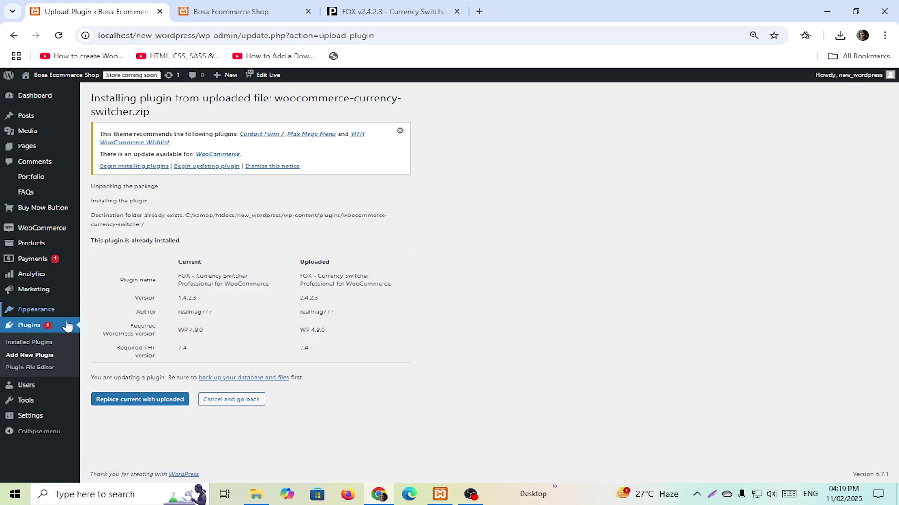
Step: Open the installed plugins list and review the FOX - Currency Switcher entry among the plugins
click(37, 345)
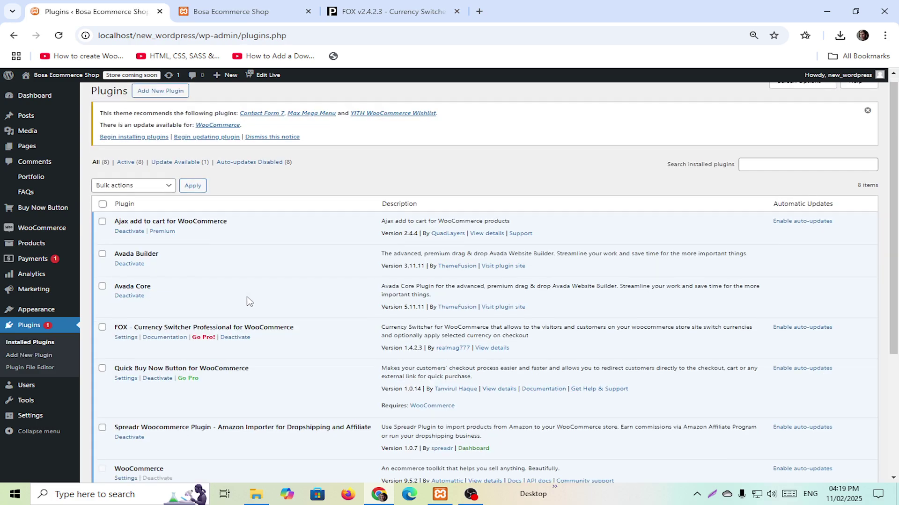
scroll(248, 301, down, 1)
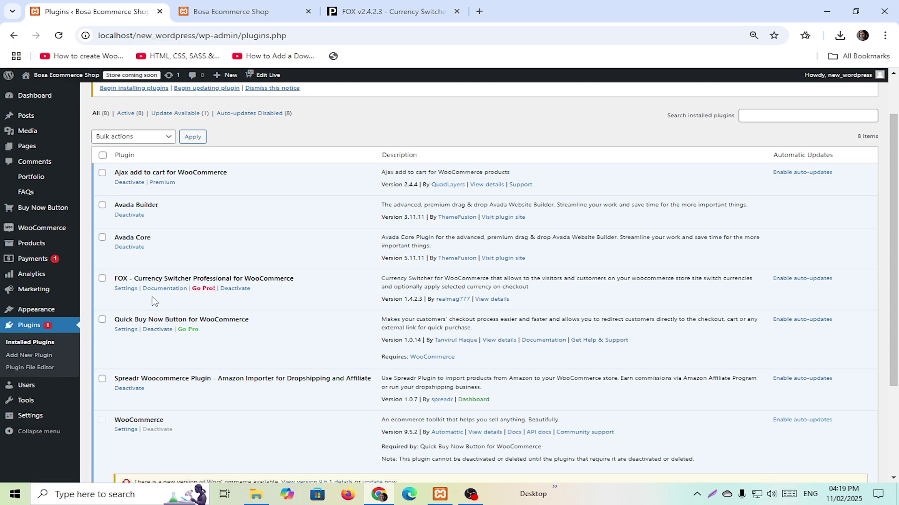
scroll(153, 301, down, 3)
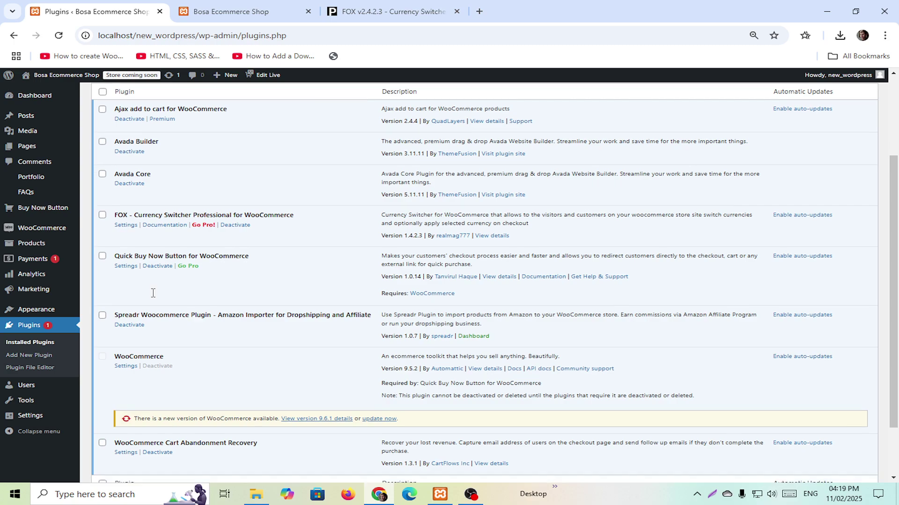
scroll(153, 293, up, 1)
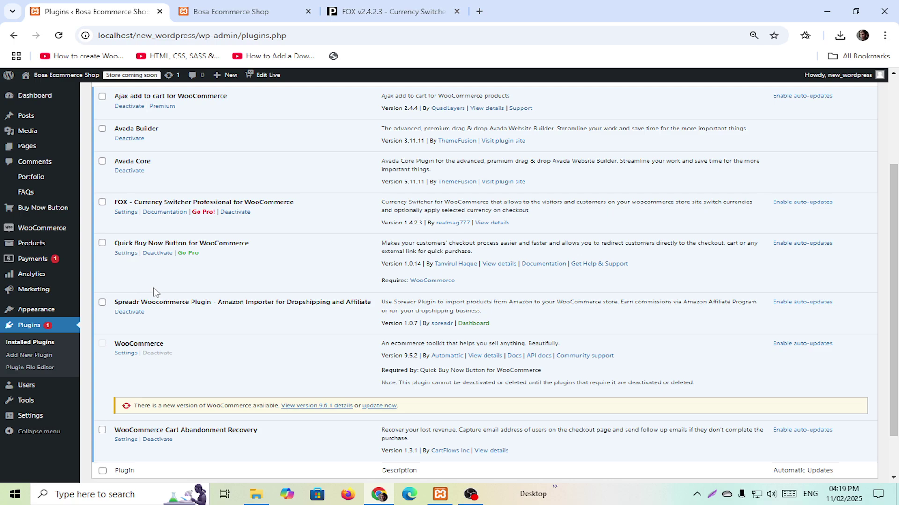
scroll(156, 291, up, 1)
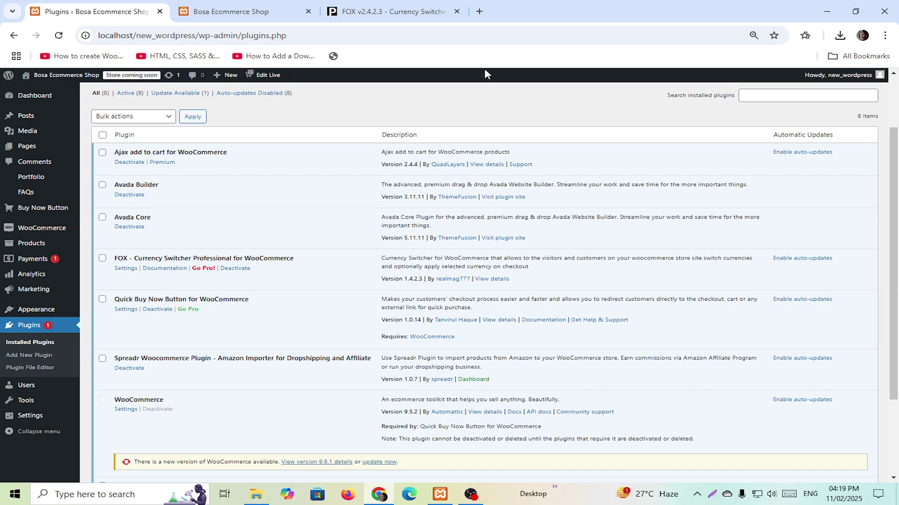
right_click(405, 99)
click(437, 149)
right_click(221, 154)
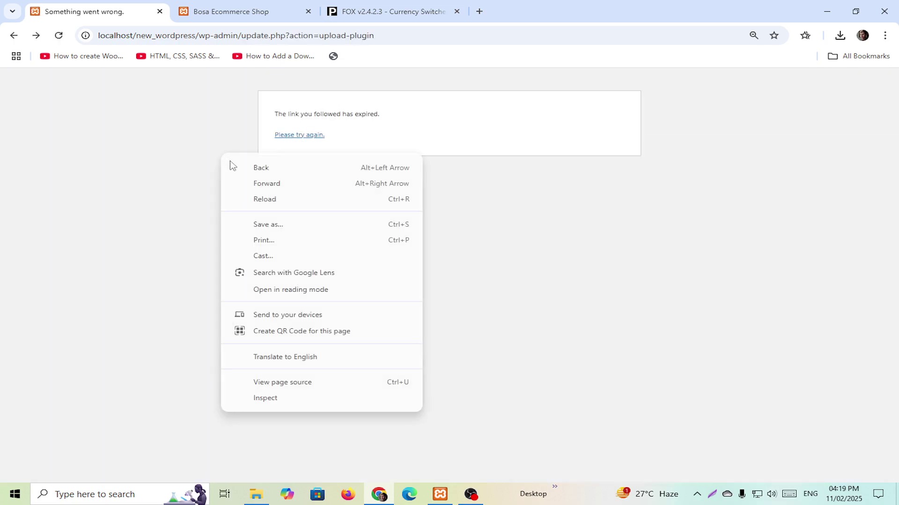
click(240, 166)
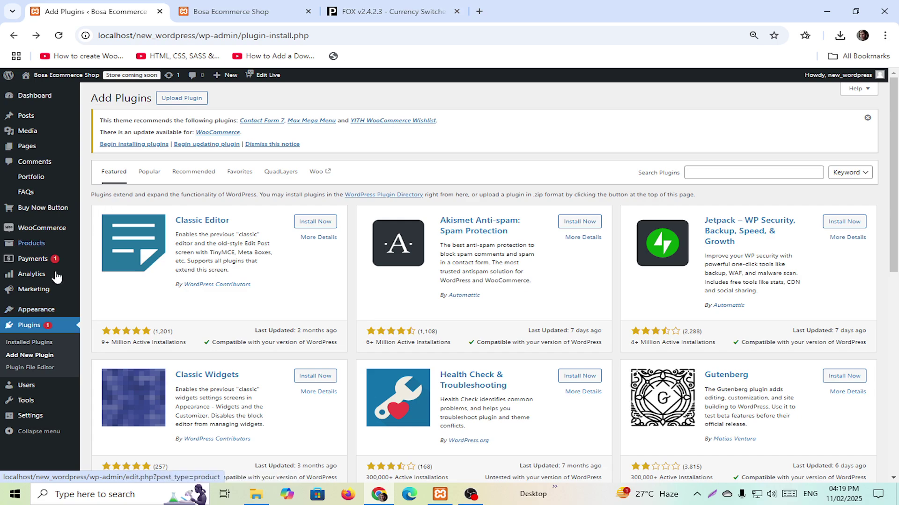
click(43, 342)
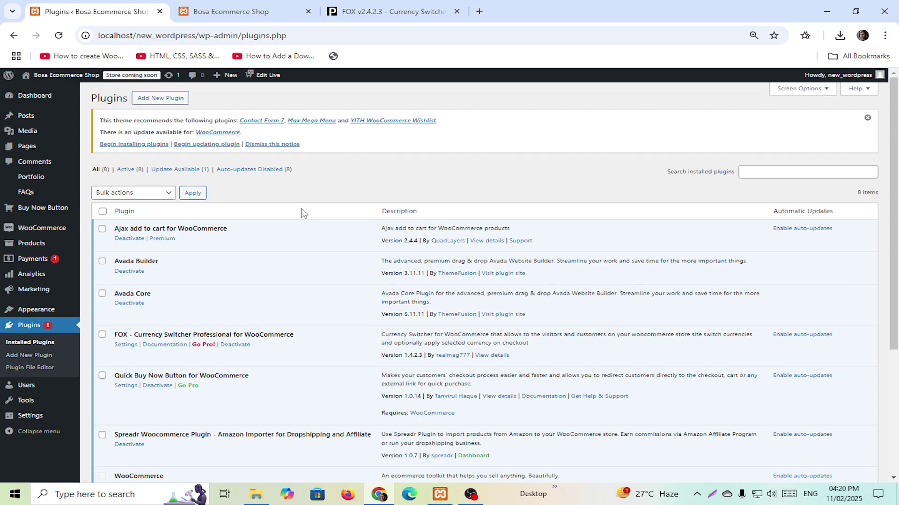
Step: Deactivate the FOX - Currency Switcher Professional for WooCommerce plugin, check the reloaded storefront and return to the plugins list
scroll(301, 211, down, 1)
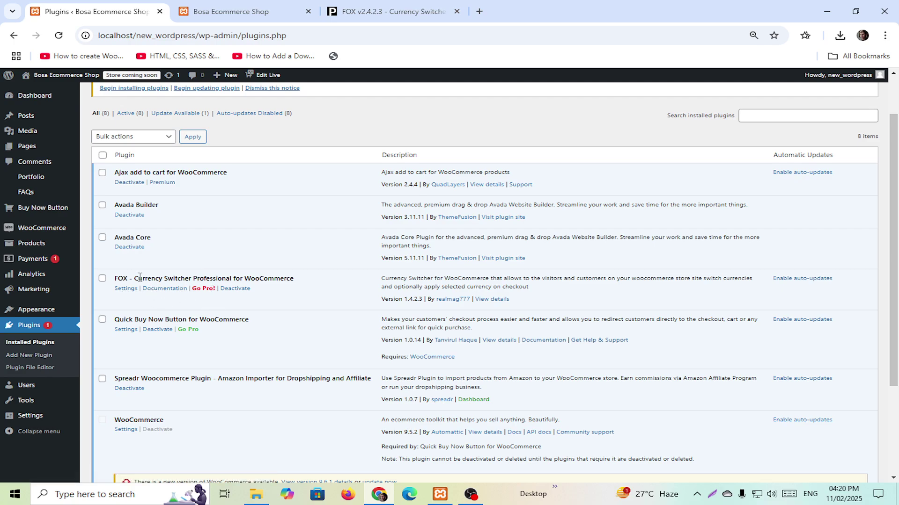
click(244, 290)
click(225, 11)
click(59, 36)
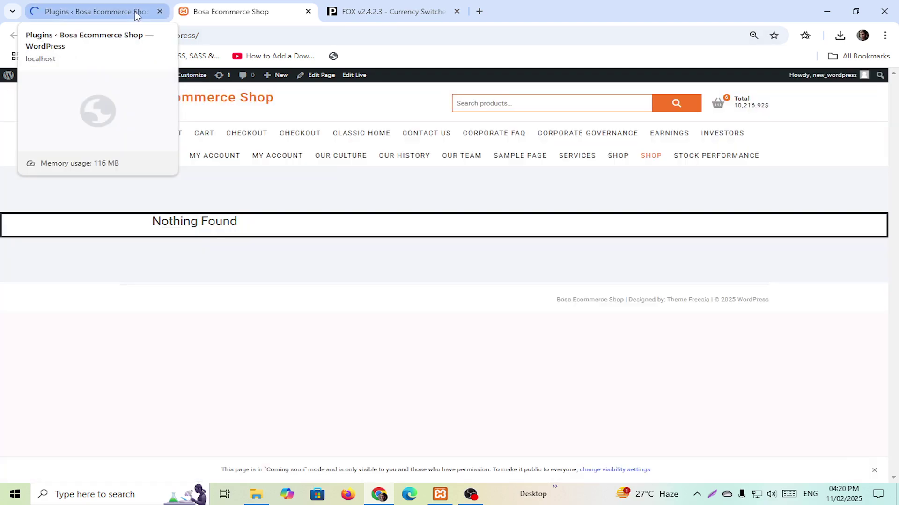
click(103, 13)
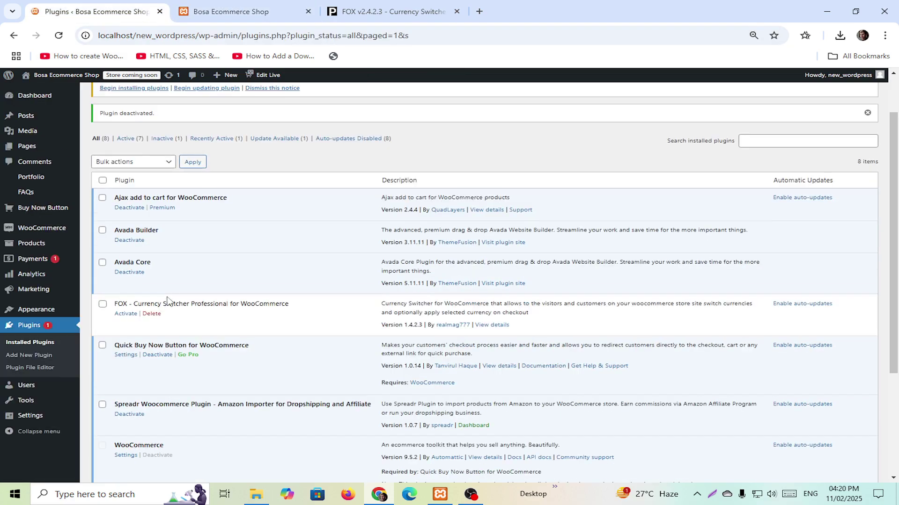
Step: Delete the deactivated FOX - Currency Switcher Professional for WooCommerce plugin and confirm the deletion
click(159, 314)
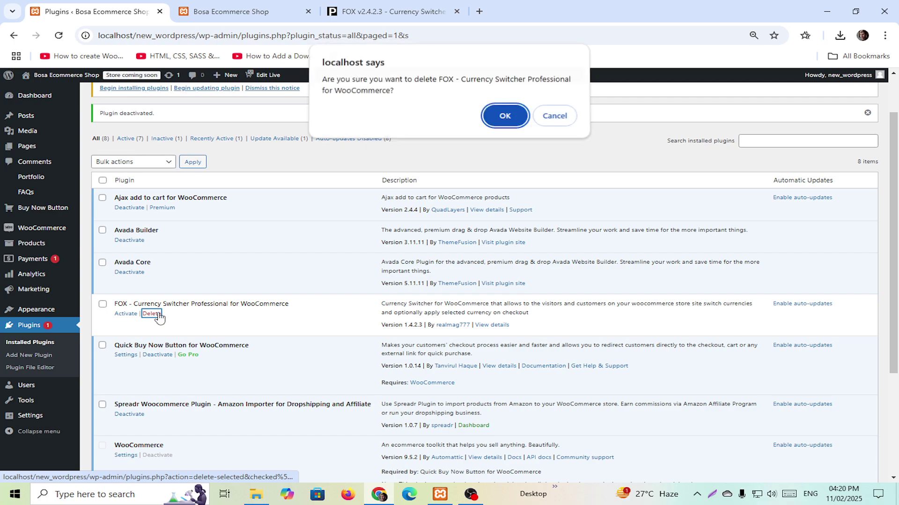
click(486, 118)
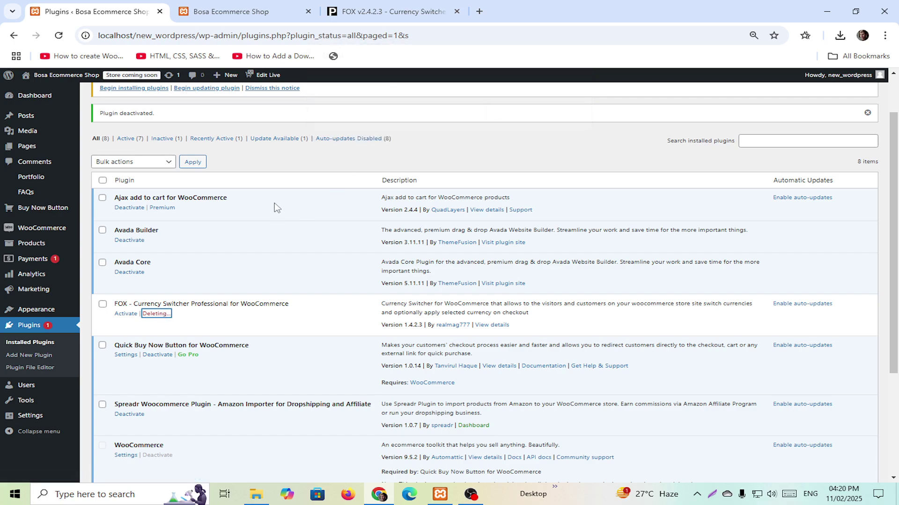
scroll(240, 243, down, 3)
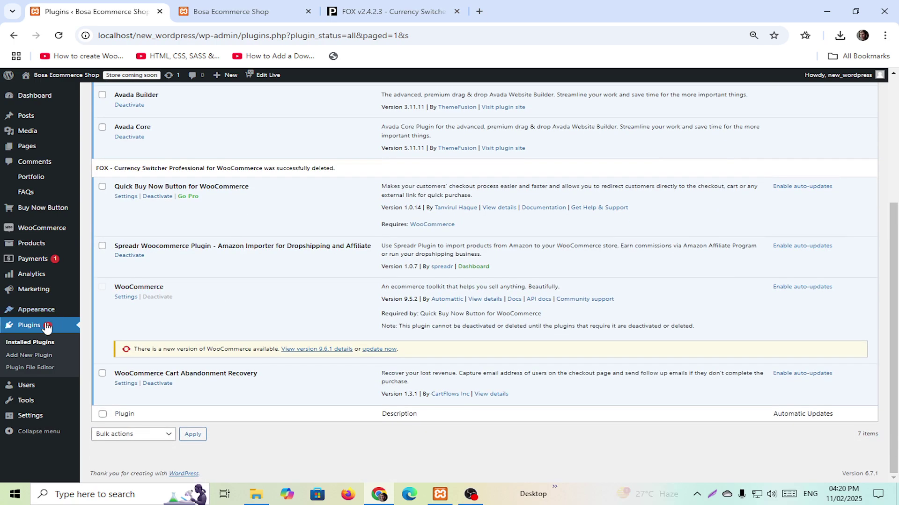
Step: Upload the woocommerce-currency-switcher ZIP from the foxcurrencyswitcher2423 folder as a new plugin and install it
click(38, 353)
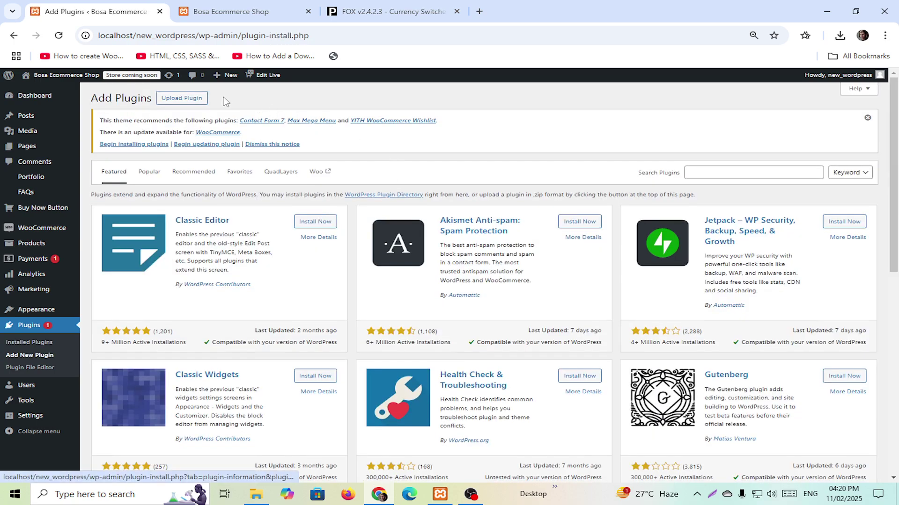
click(175, 100)
click(418, 234)
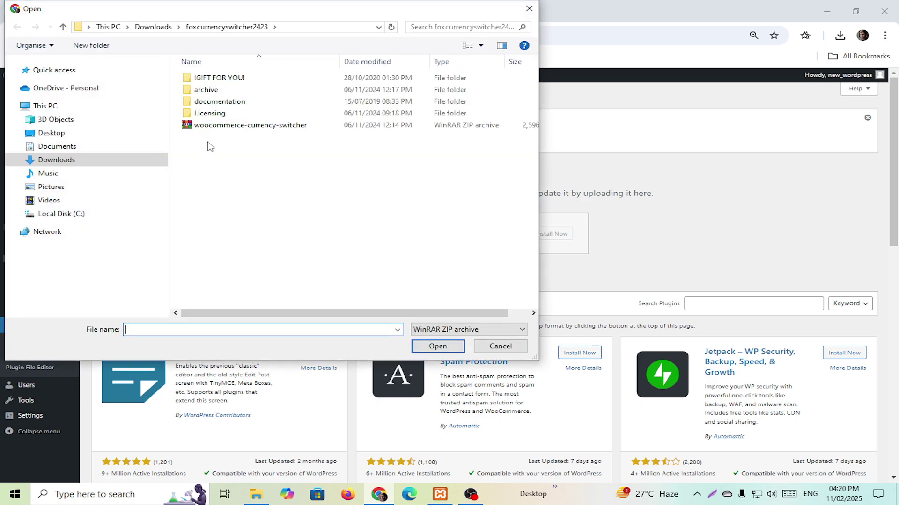
click(212, 126)
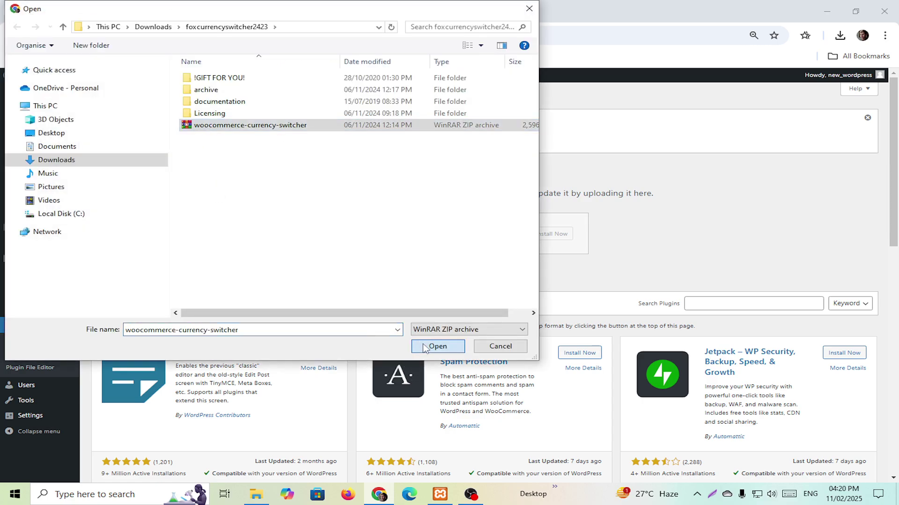
click(438, 347)
click(539, 237)
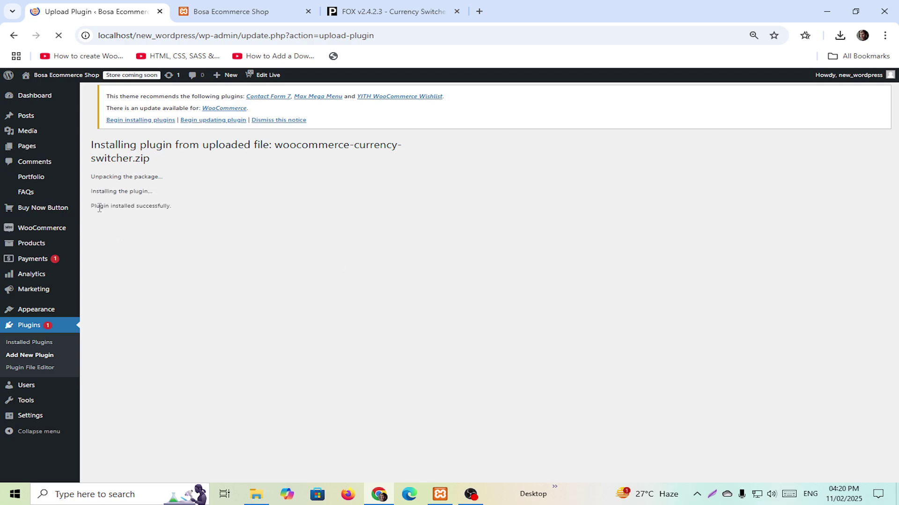
Step: Activate the newly installed FOX - Currency Switcher Professional for WooCommerce from the installed plugins list
drag(95, 206, 185, 212)
click(206, 215)
click(36, 345)
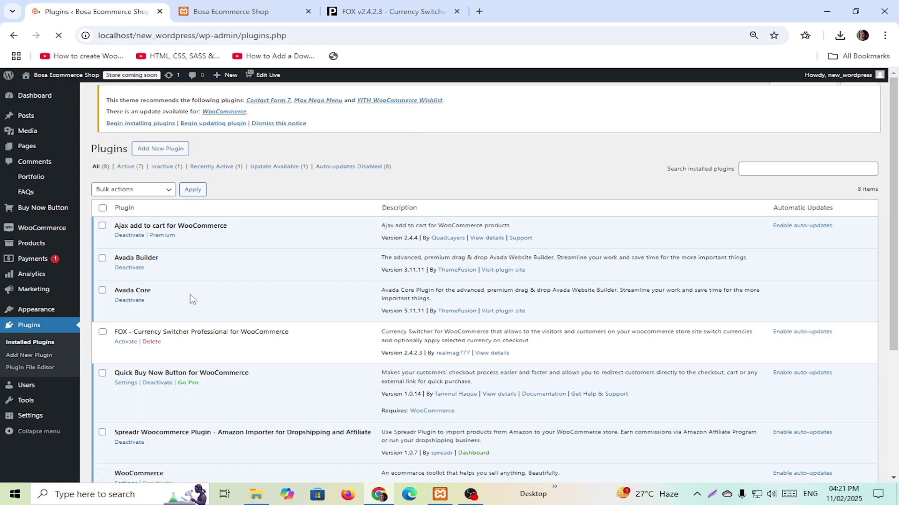
scroll(192, 290, down, 2)
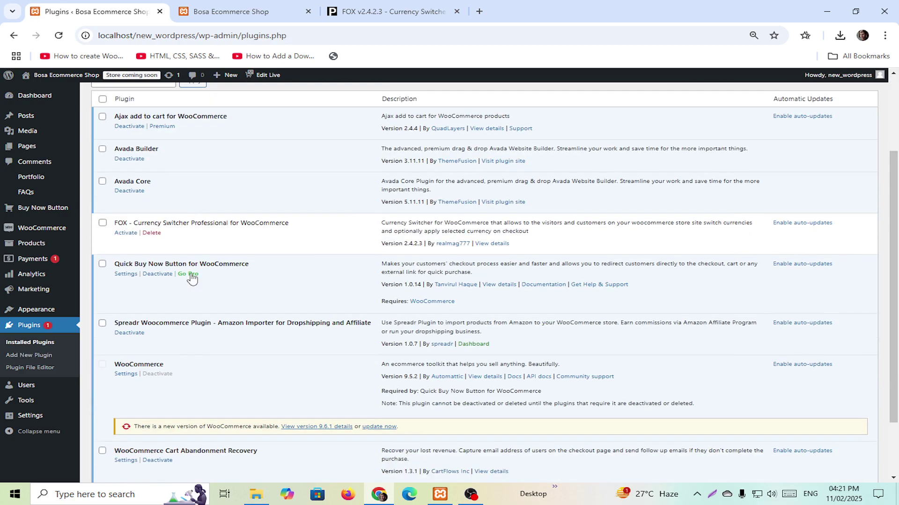
click(124, 233)
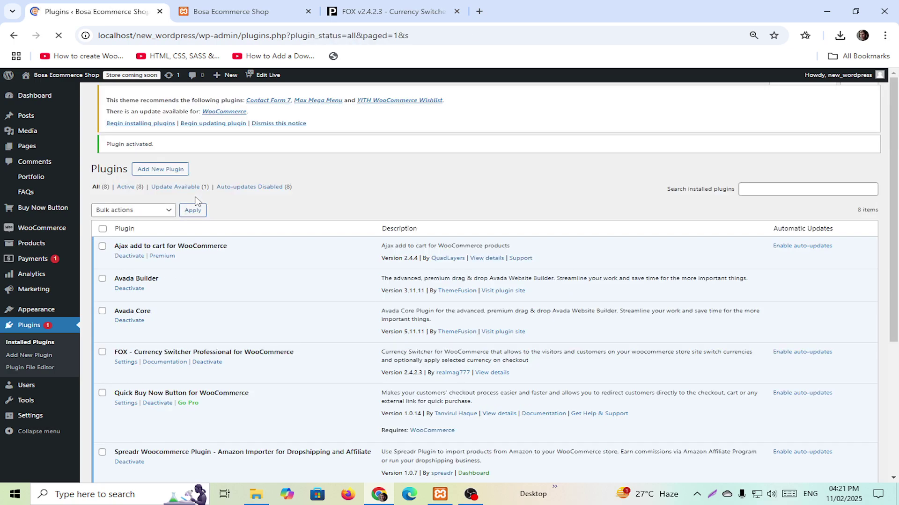
Step: Glance at the storefront, then return to the admin and open the Currency section of the WooCommerce settings
click(229, 11)
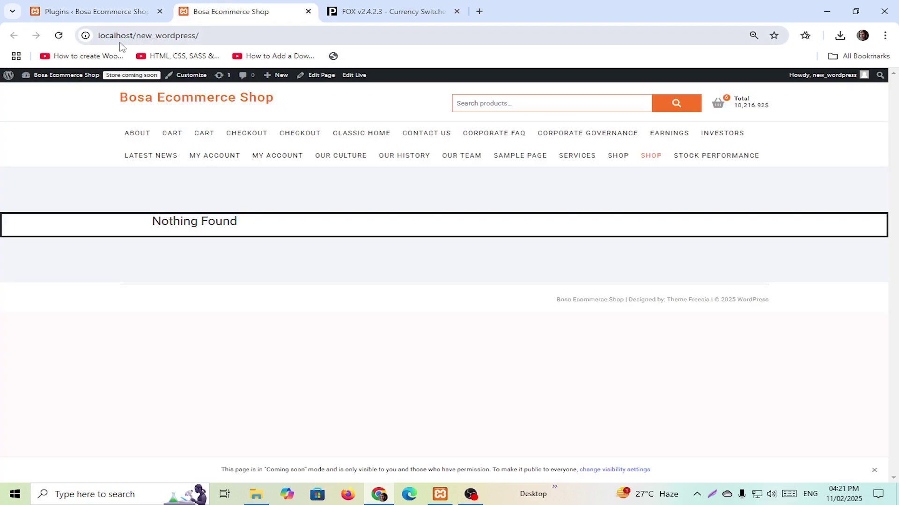
click(108, 10)
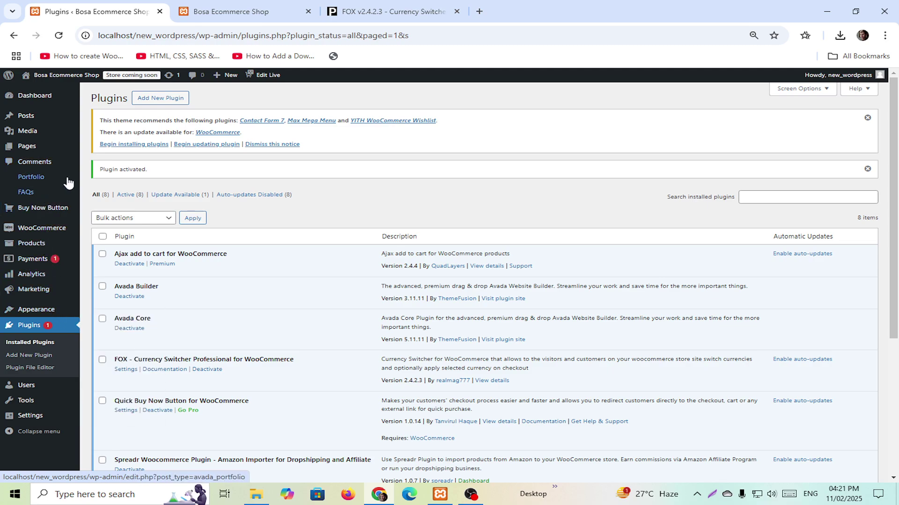
mouse_move(52, 229)
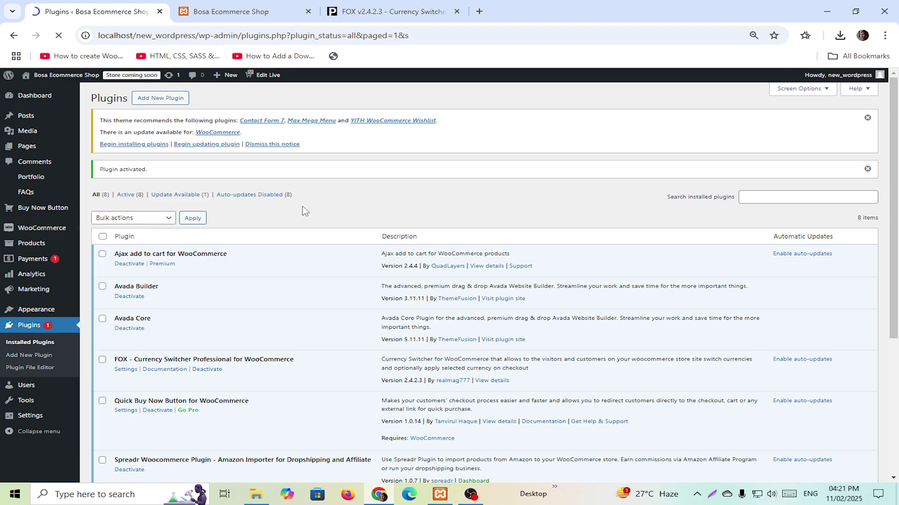
click(610, 135)
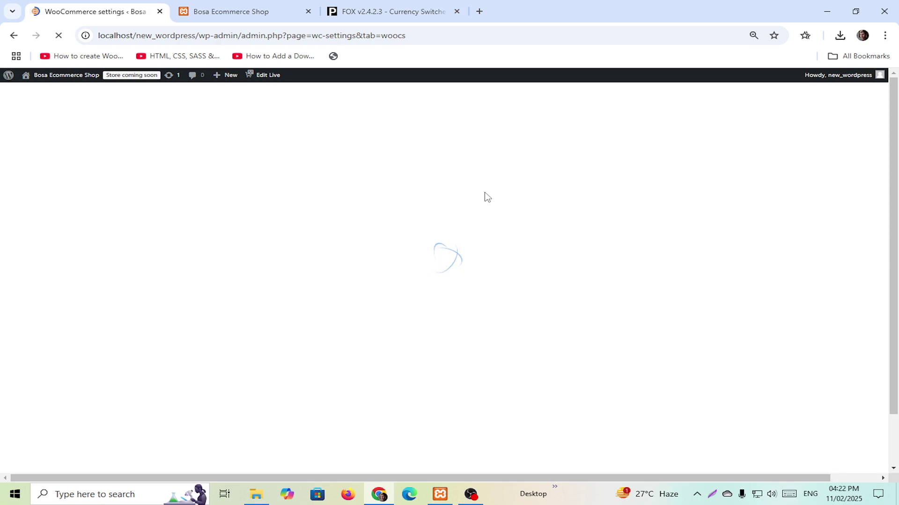
Step: Append five blank currency rows below BDT in the FOX currencies list
scroll(346, 259, down, 4)
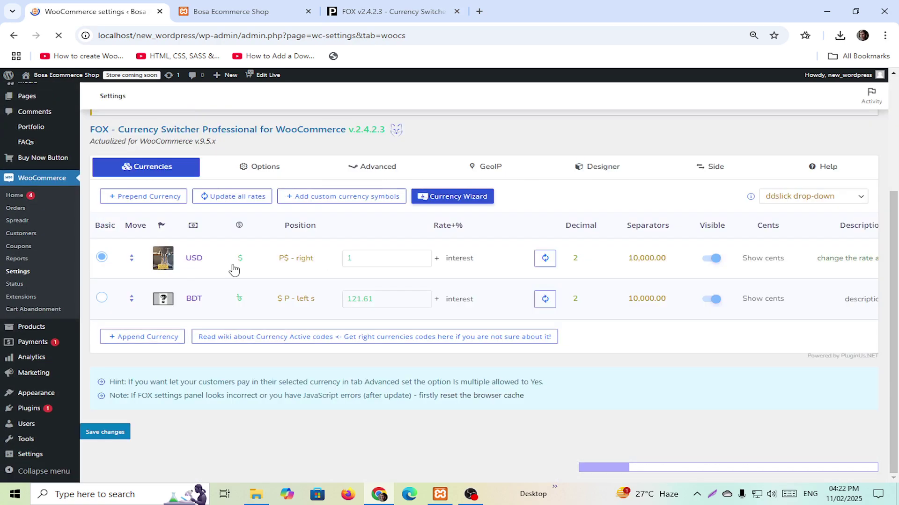
click(162, 346)
click(162, 378)
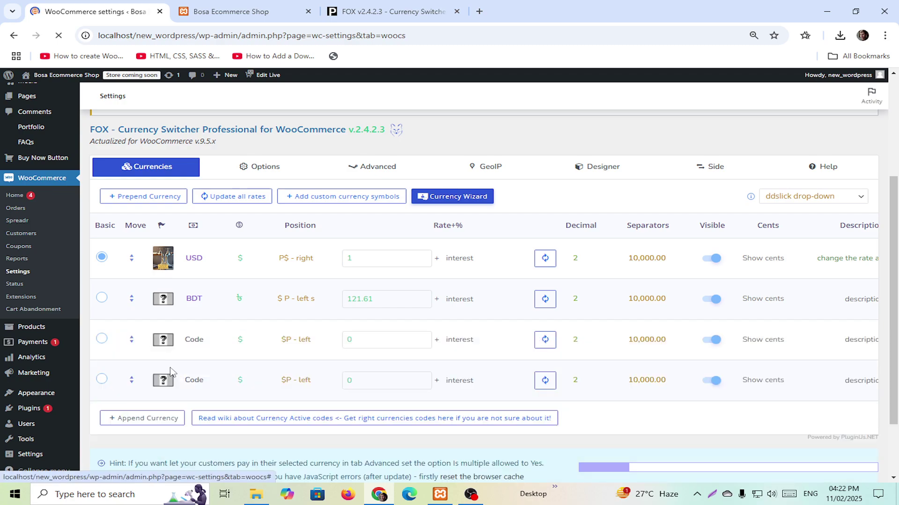
scroll(169, 372, down, 2)
click(148, 336)
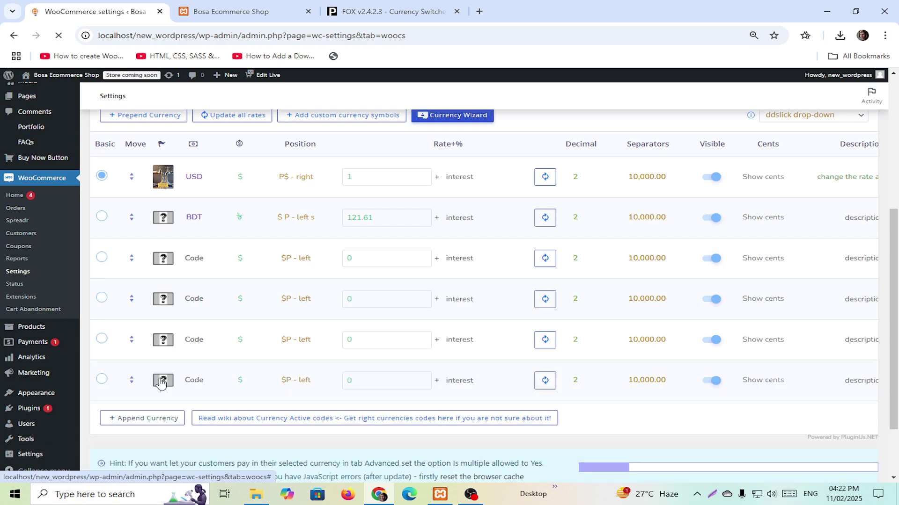
scroll(169, 358, down, 2)
scroll(268, 318, up, 5)
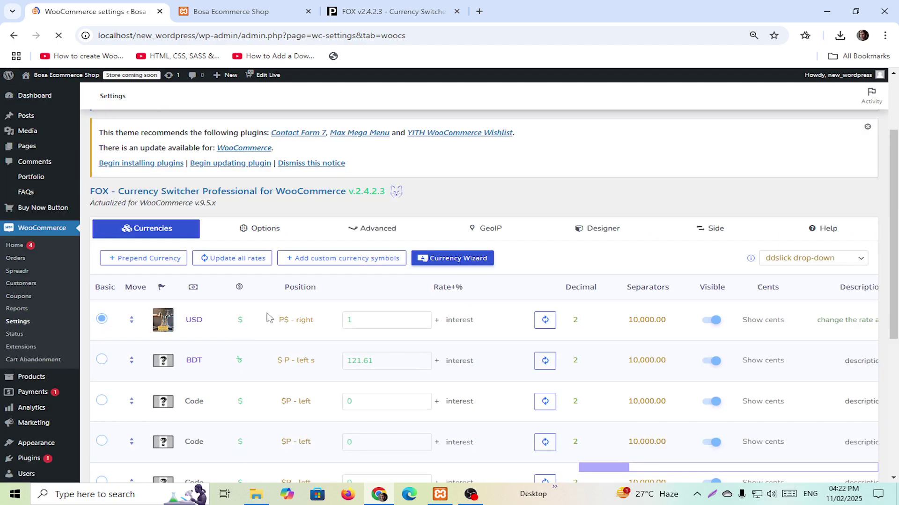
scroll(268, 318, down, 4)
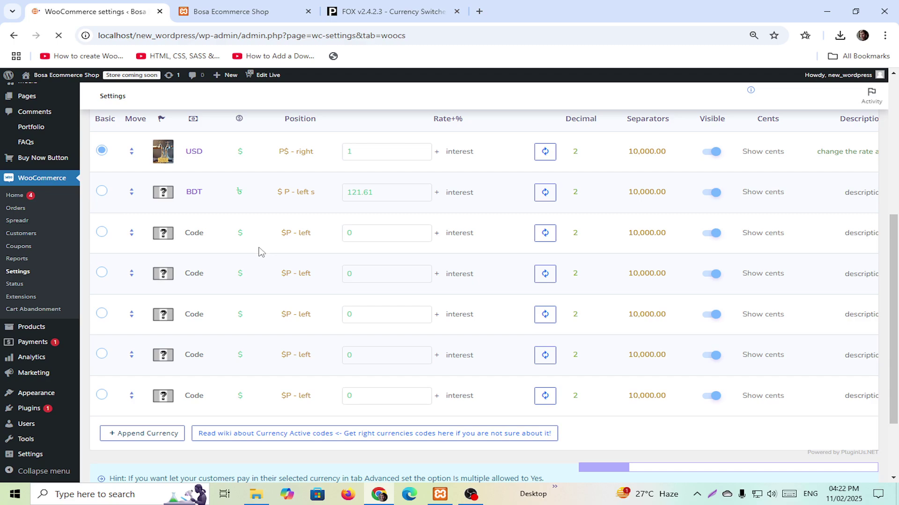
Step: Set the first two blank currency rows' codes to EUR and INR, choosing $ as the INR row's symbol
click(195, 238)
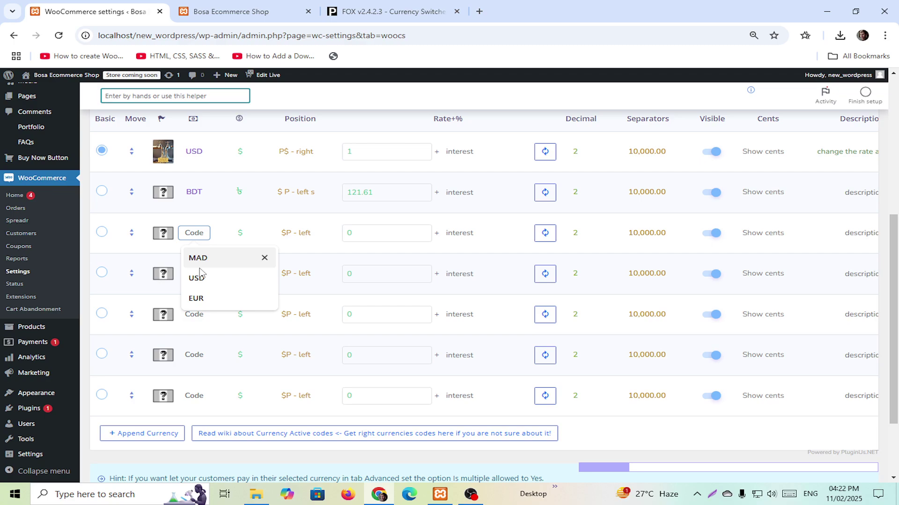
click(196, 298)
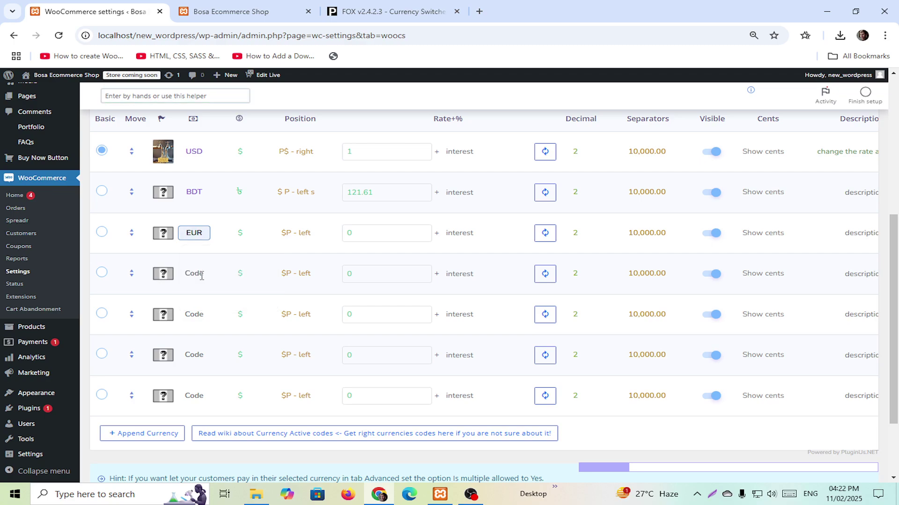
click(202, 277)
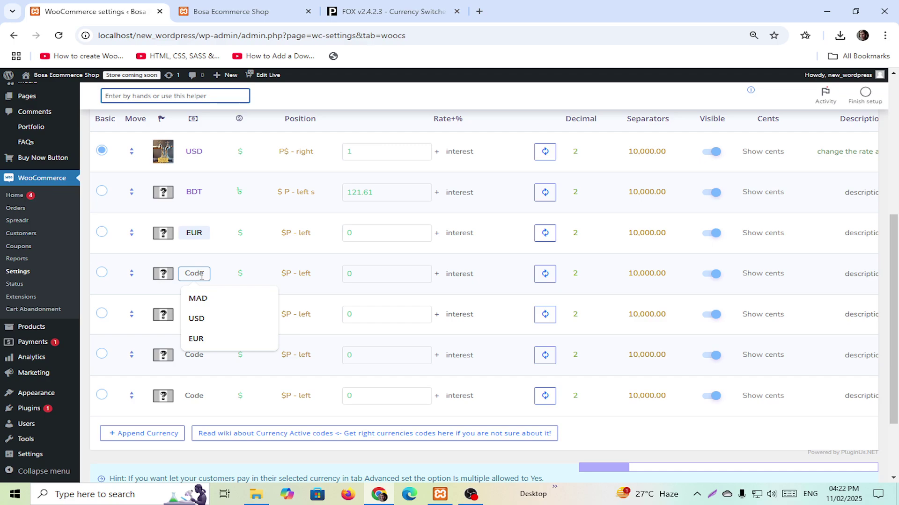
text(INR)
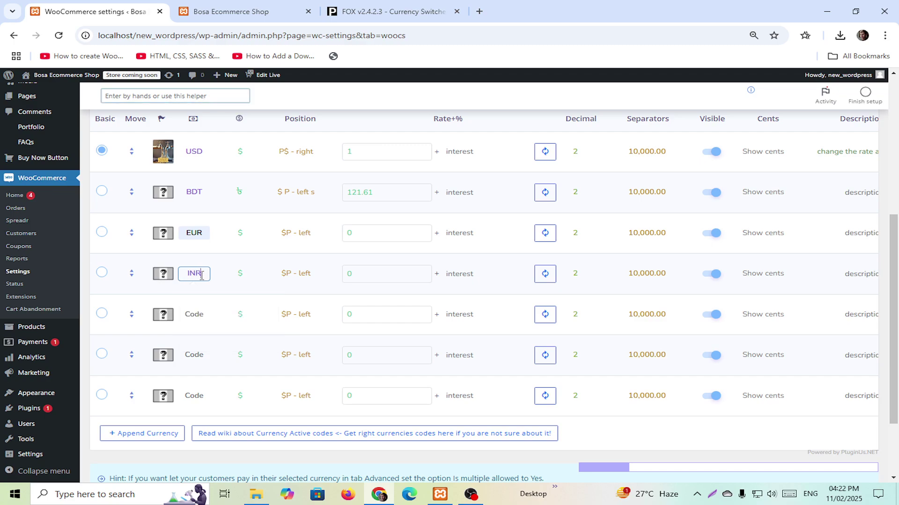
click(236, 277)
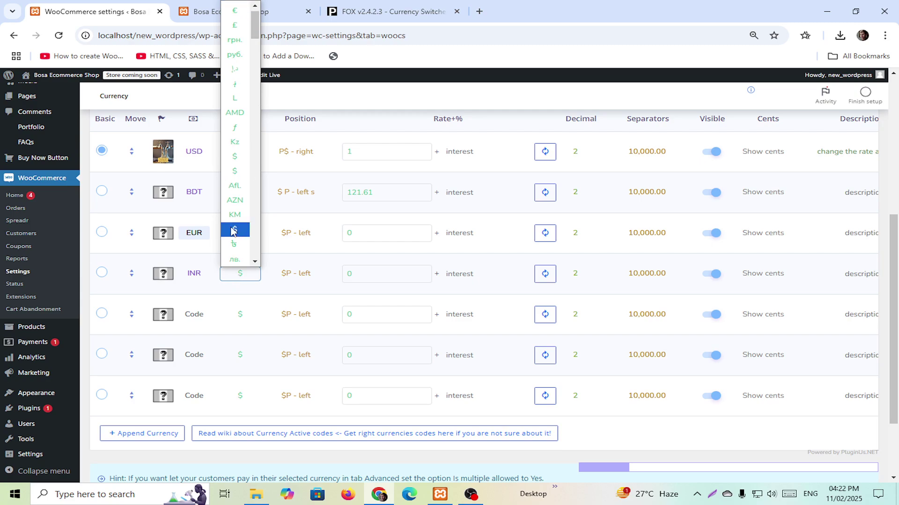
click(234, 230)
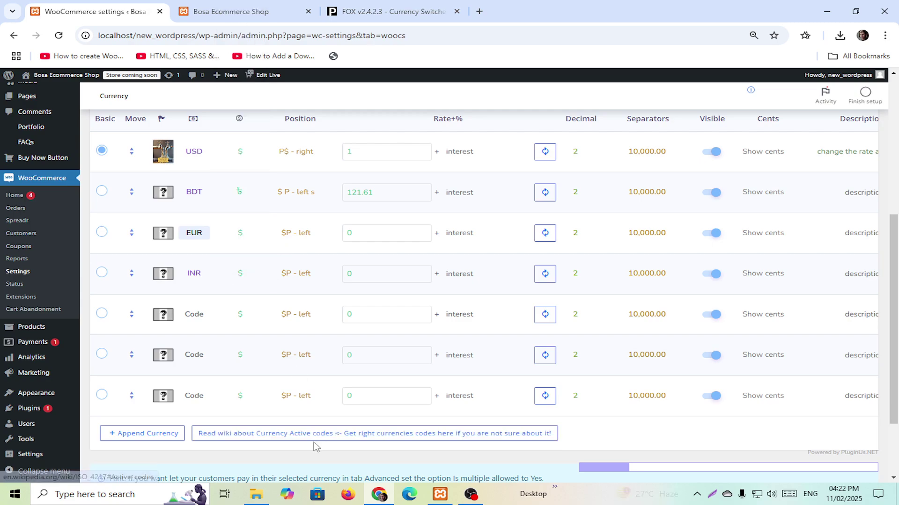
Step: Dismiss the theme's recommended plugins notice above the FOX currency settings
scroll(266, 267, up, 5)
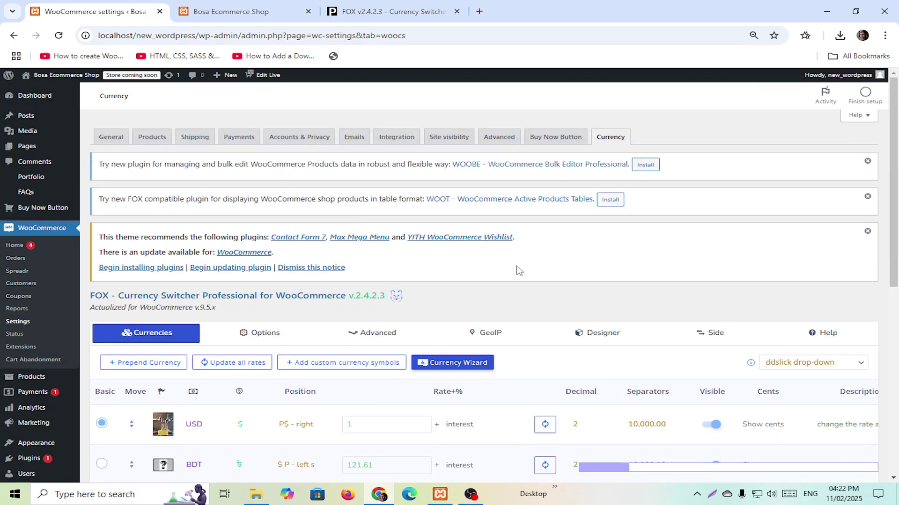
click(868, 231)
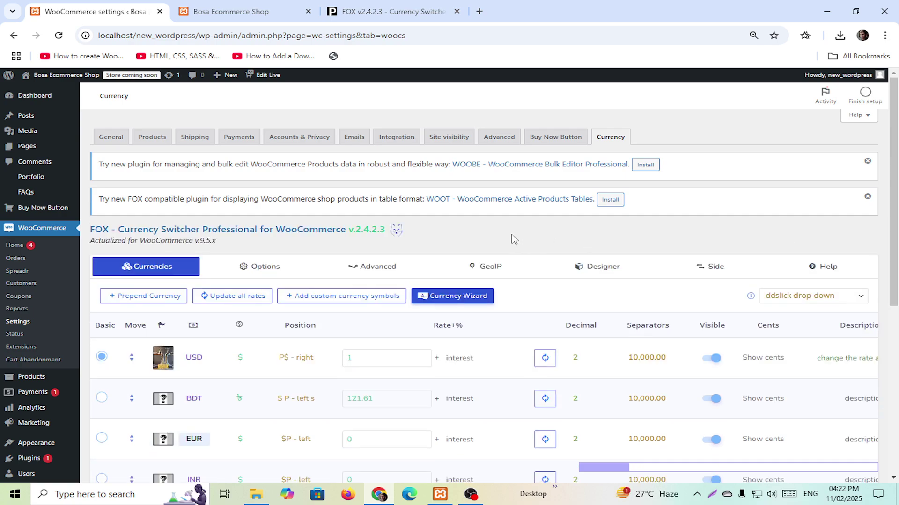